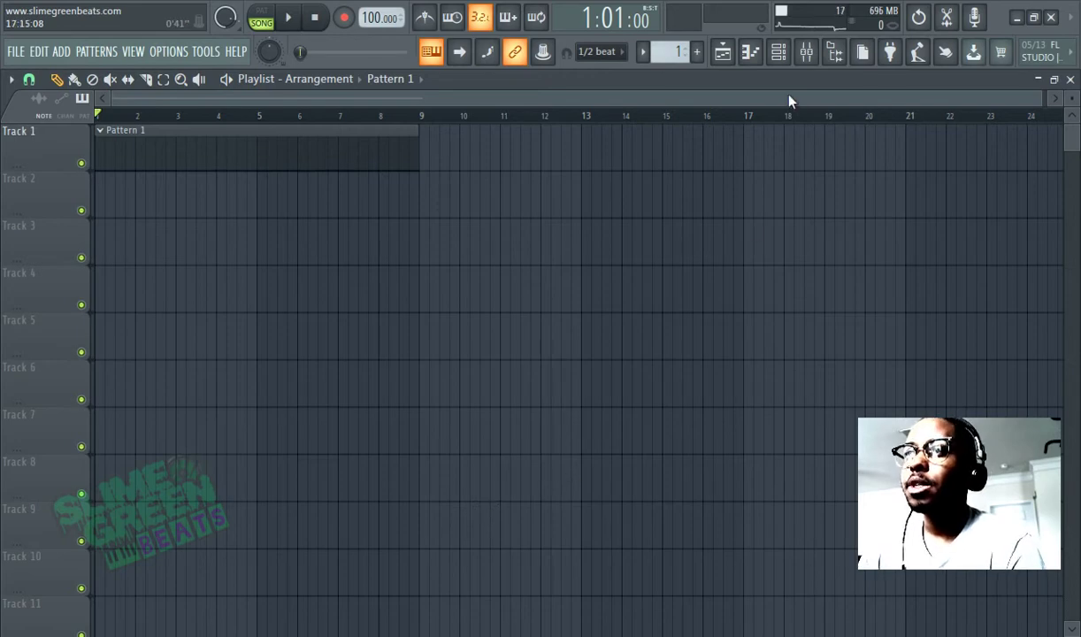
- Show the sample browser and collapse its tree to top-level folders 2020, 2021 and Backup
{"action": "left_click", "coordinate": [835, 53]}
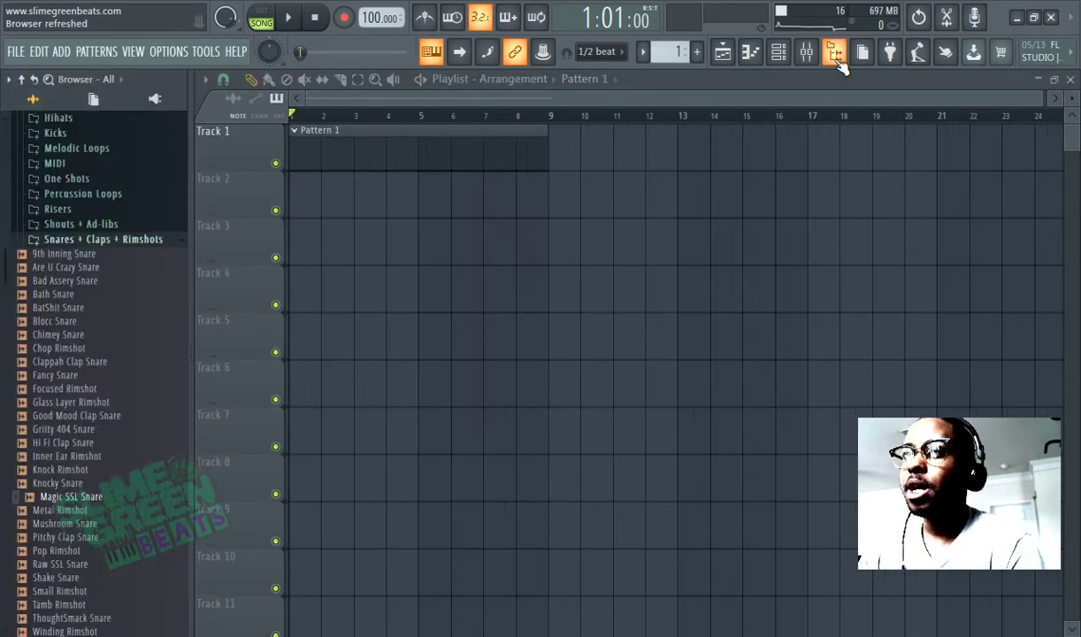
{"action": "left_click", "coordinate": [835, 53]}
{"action": "left_click", "coordinate": [835, 53]}
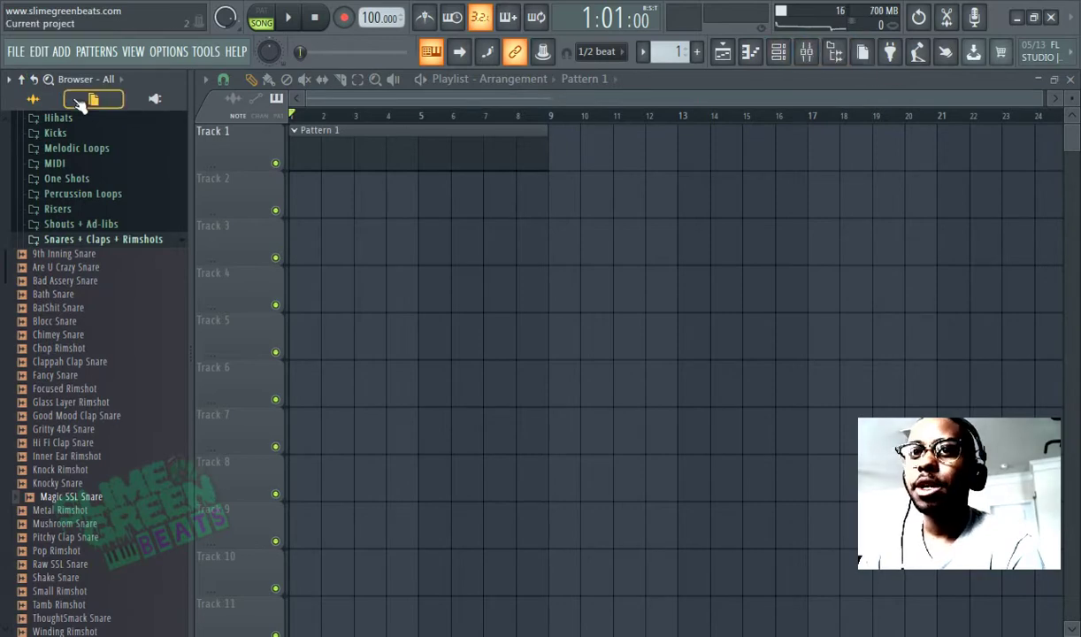
{"action": "scroll", "coordinate": [98, 239], "scroll_direction": "up", "scroll_amount": 5}
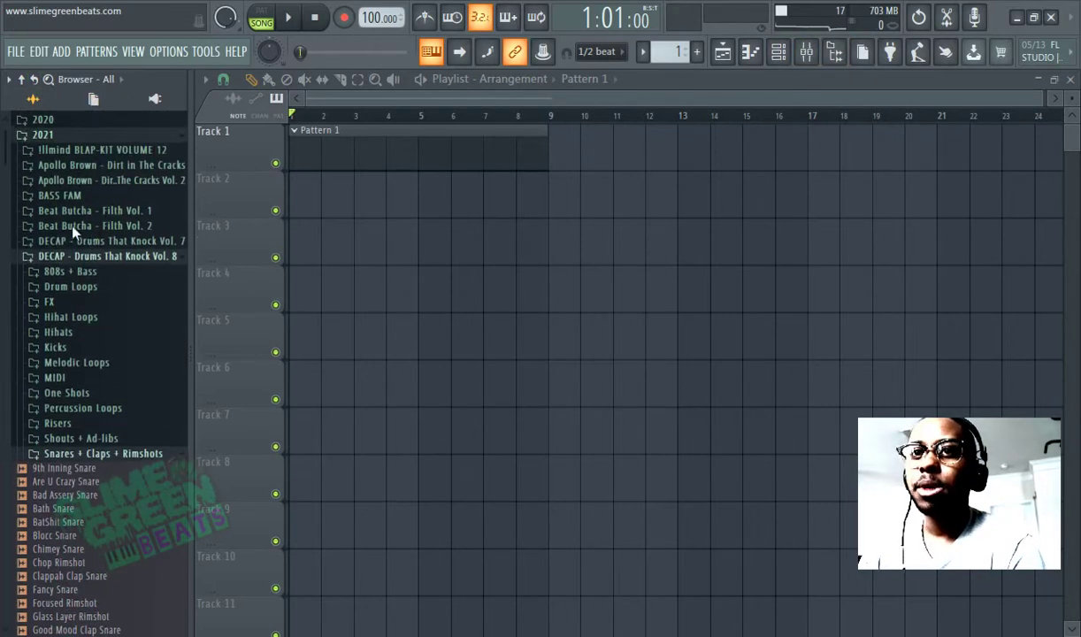
{"action": "left_click", "coordinate": [22, 79]}
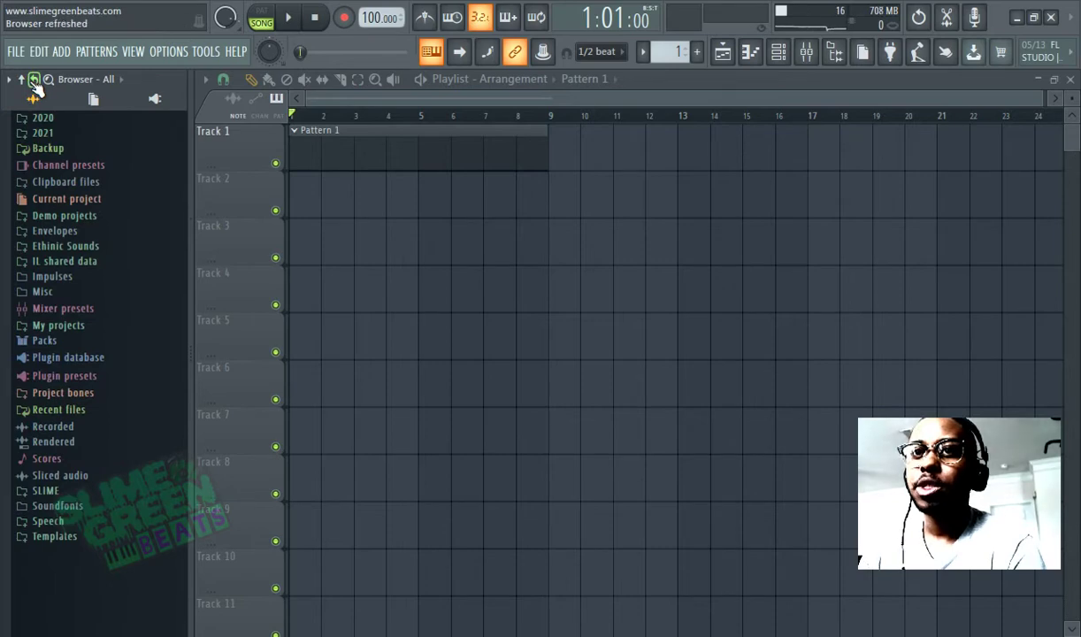
{"action": "left_click", "coordinate": [837, 51]}
{"action": "left_click", "coordinate": [838, 53]}
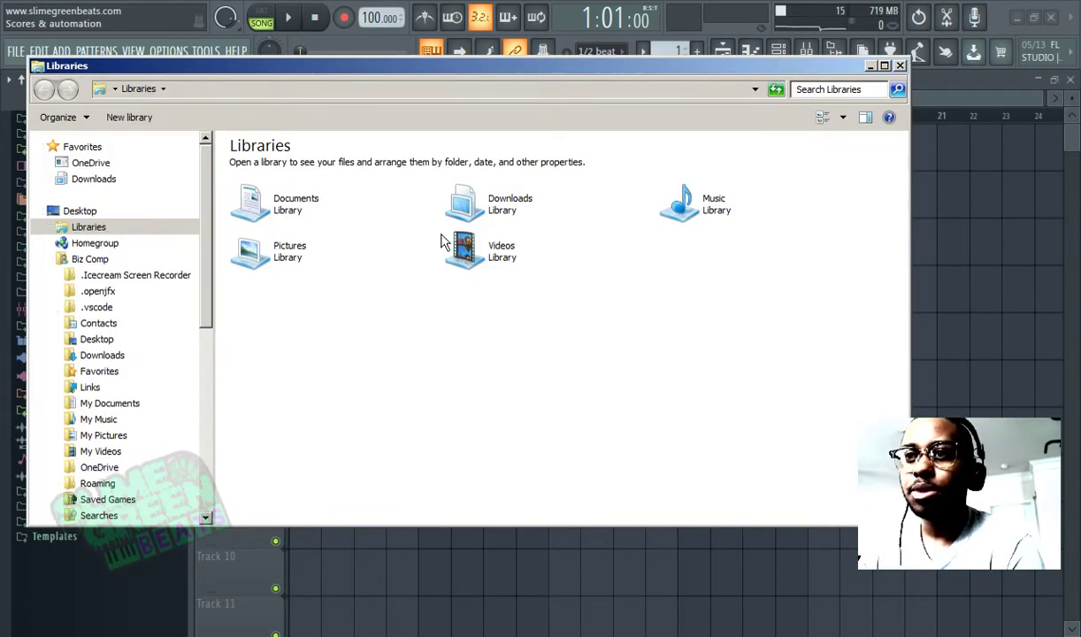
- In Explorer, browse the Music library's 2021 sample folder, then return to Music
{"action": "double_click", "coordinate": [672, 202]}
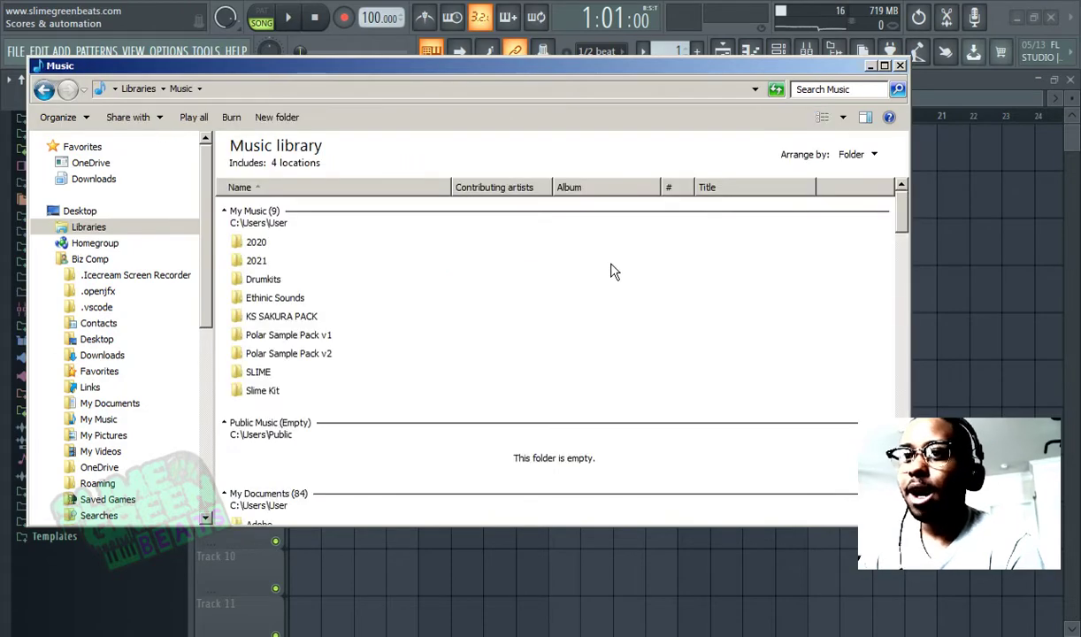
{"action": "double_click", "coordinate": [285, 258]}
{"action": "scroll", "coordinate": [336, 231], "scroll_direction": "down", "scroll_amount": 1}
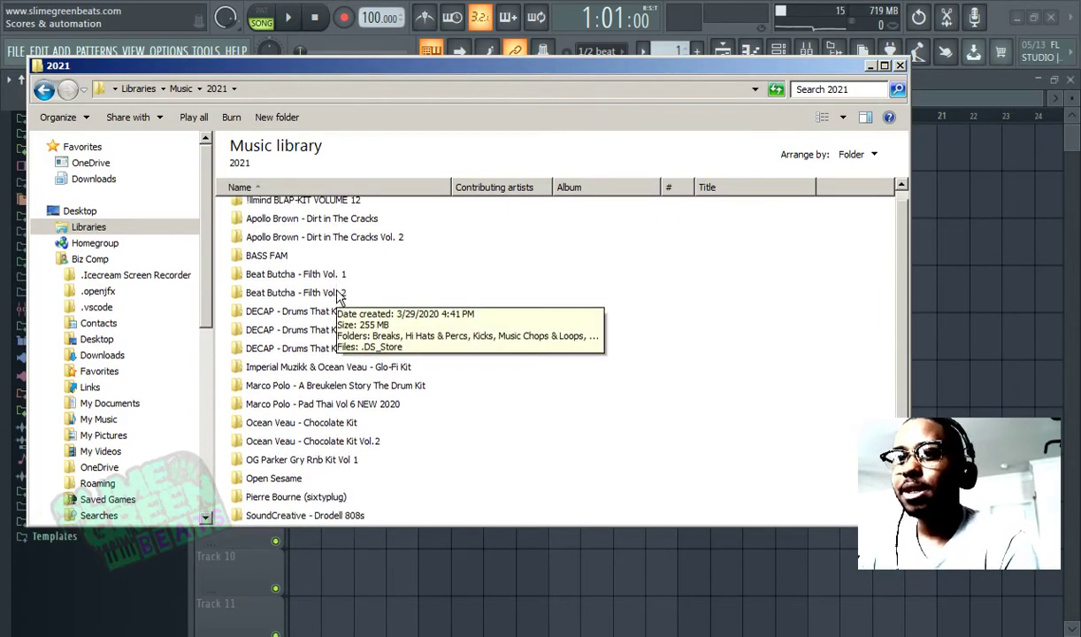
{"action": "scroll", "coordinate": [337, 292], "scroll_direction": "up", "scroll_amount": 1}
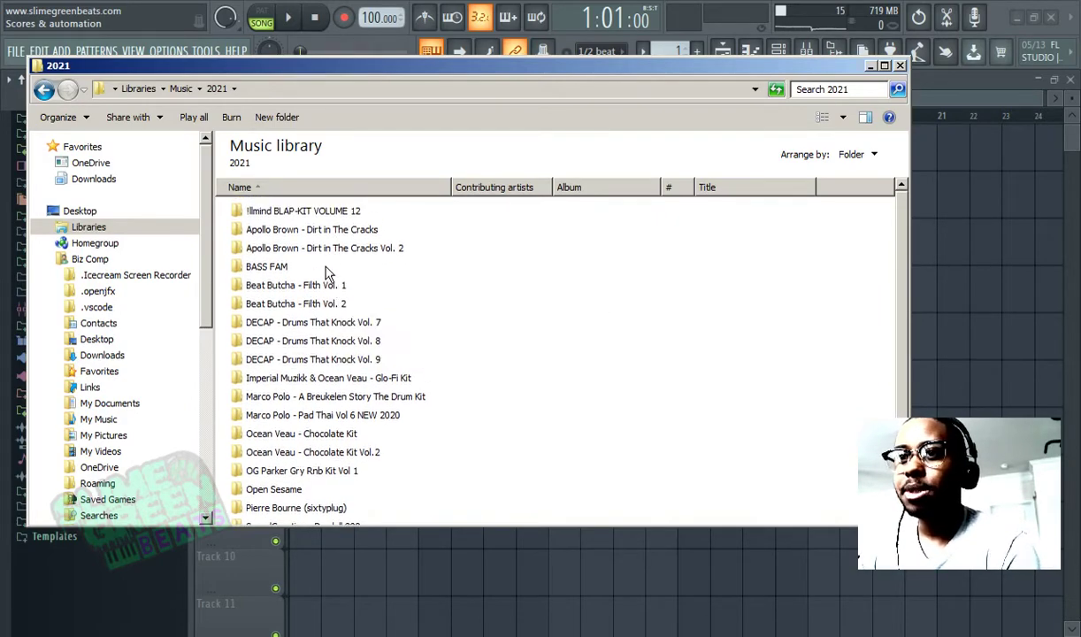
{"action": "scroll", "coordinate": [331, 257], "scroll_direction": "down", "scroll_amount": 1}
{"action": "scroll", "coordinate": [324, 269], "scroll_direction": "up", "scroll_amount": 1}
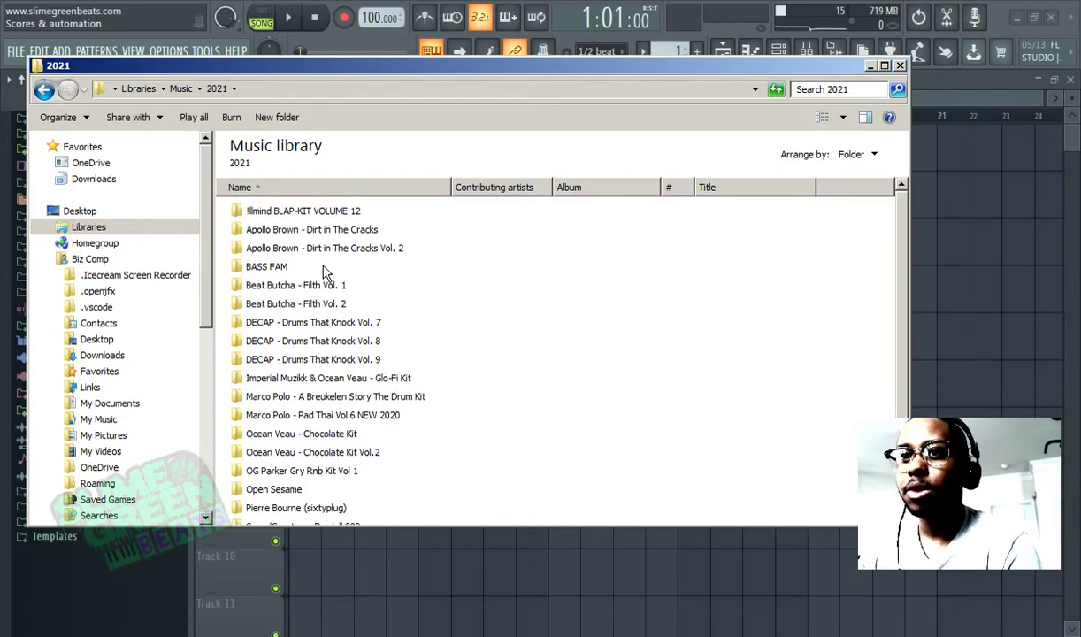
{"action": "scroll", "coordinate": [295, 394], "scroll_direction": "down", "scroll_amount": 1}
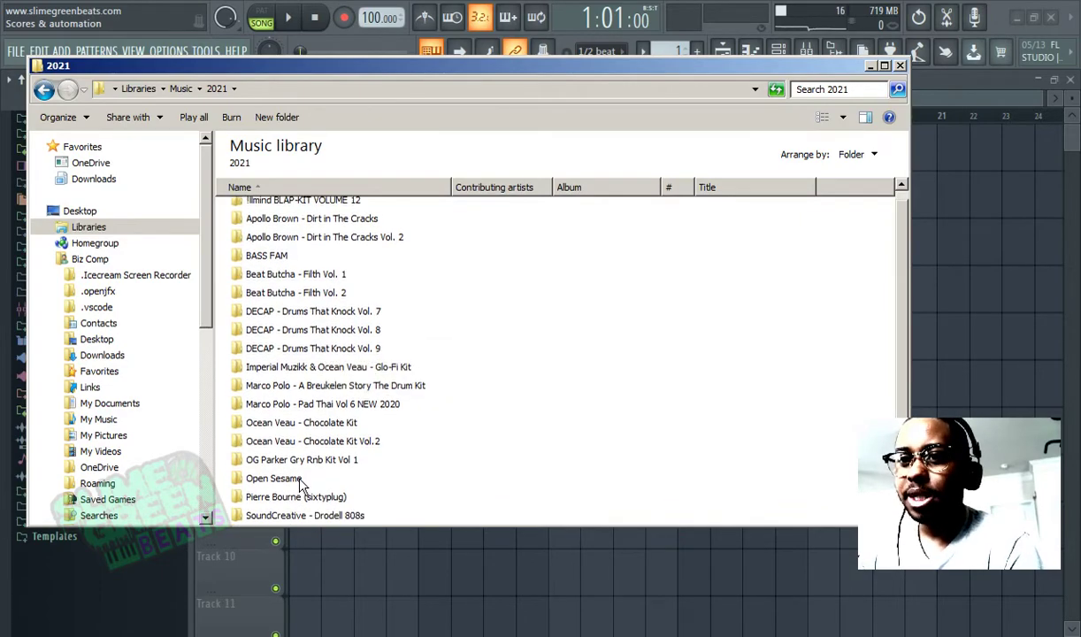
{"action": "scroll", "coordinate": [336, 296], "scroll_direction": "up", "scroll_amount": 1}
{"action": "left_click", "coordinate": [183, 88]}
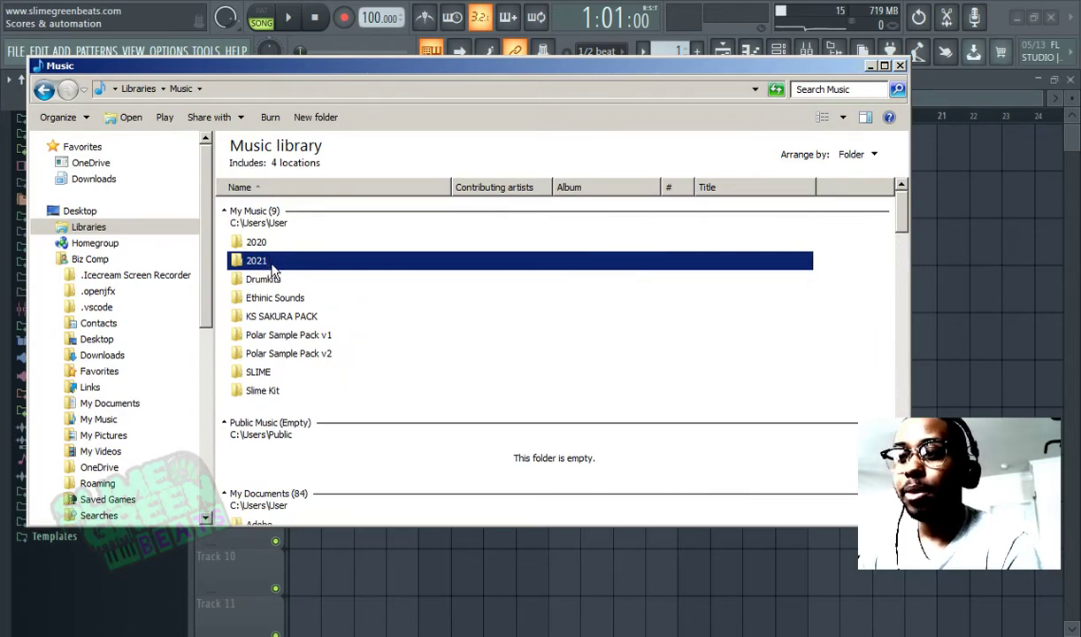
- Move Explorer aside, switch to FL Studio and open its Options menu for file settings
{"action": "left_click_drag", "start_coordinate": [317, 67], "coordinate": [483, 70]}
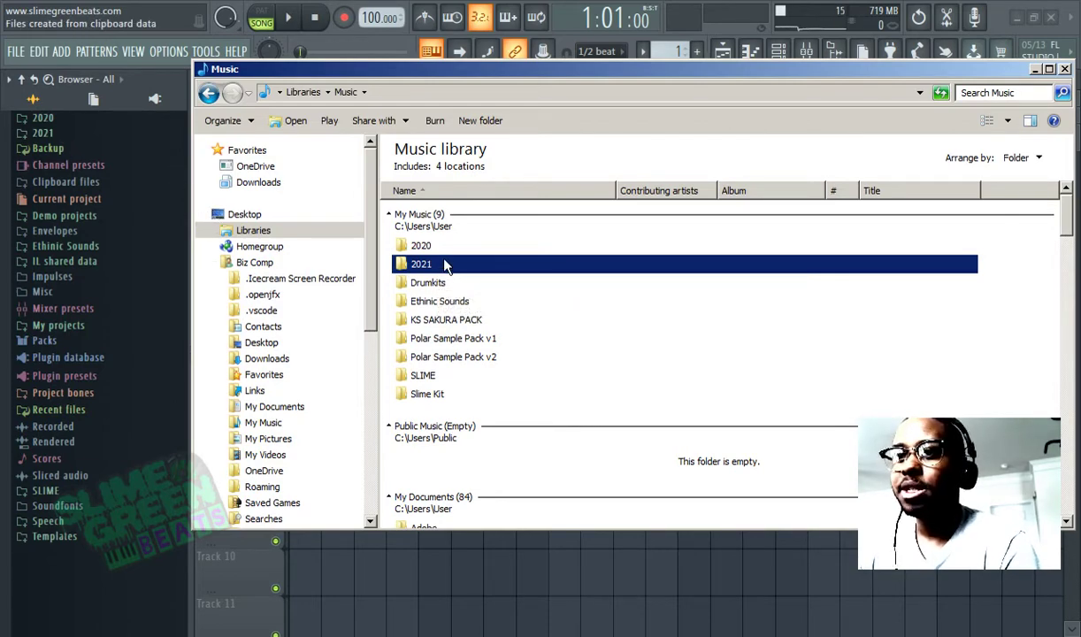
{"action": "left_click", "coordinate": [154, 80]}
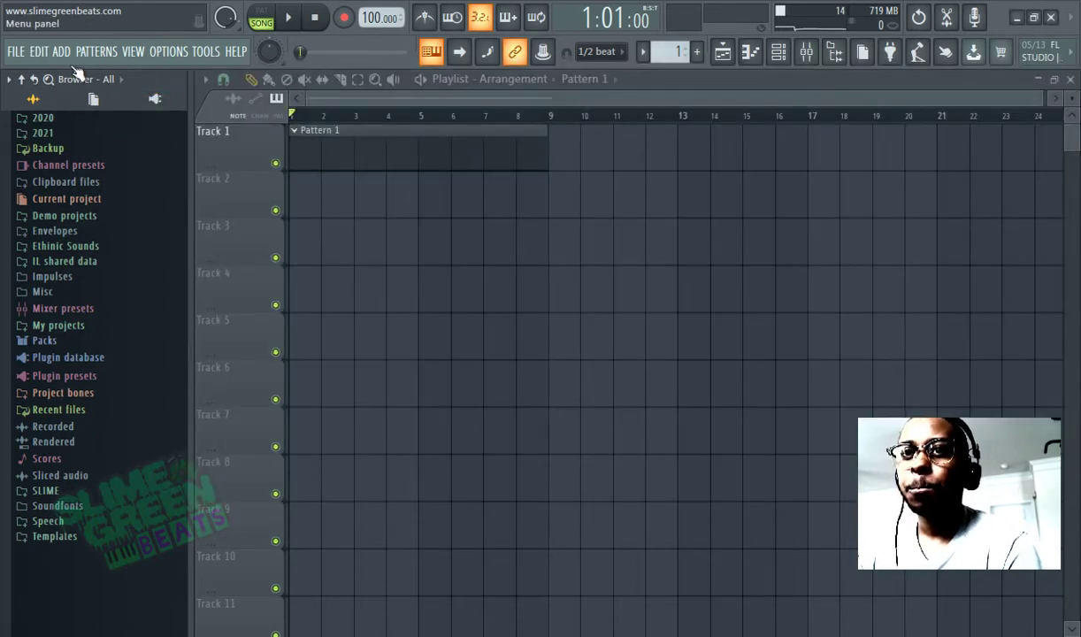
{"action": "left_click", "coordinate": [164, 54]}
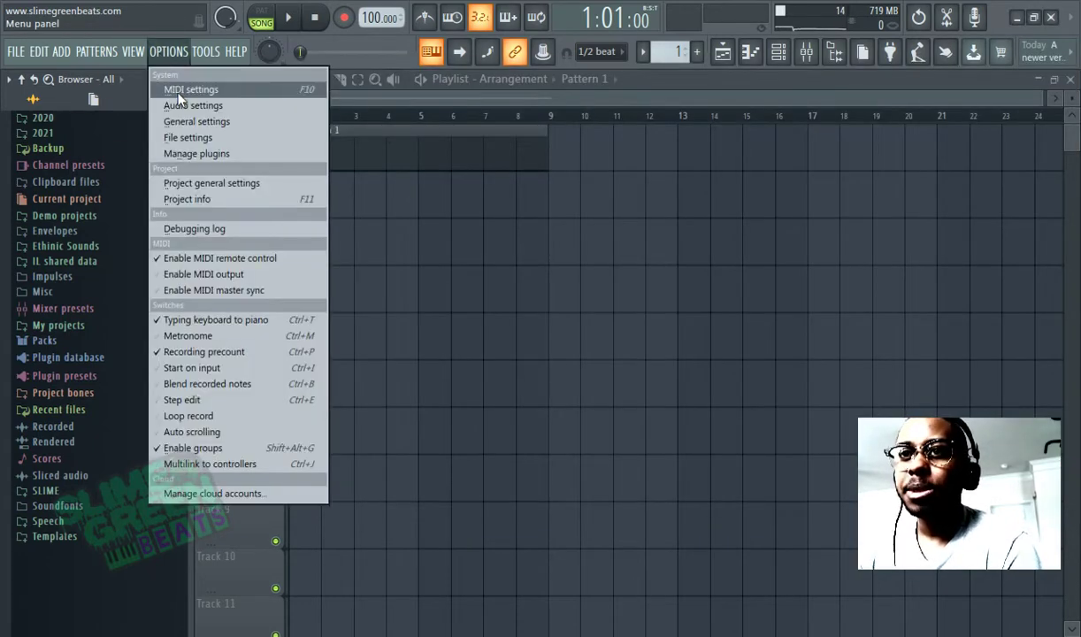
{"action": "left_click", "coordinate": [181, 127]}
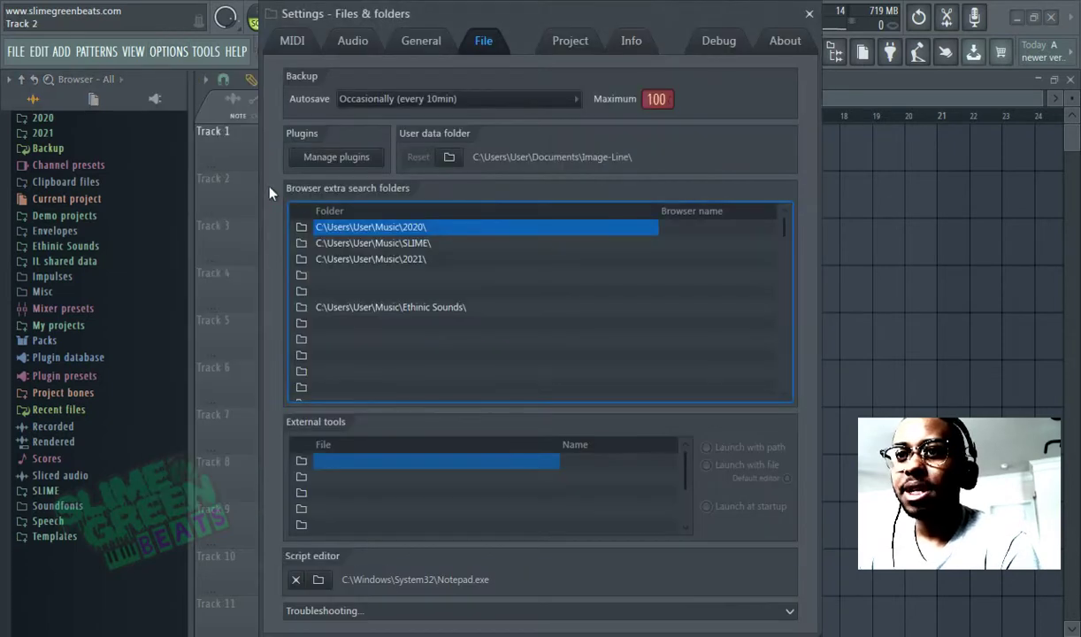
{"action": "left_click", "coordinate": [301, 276]}
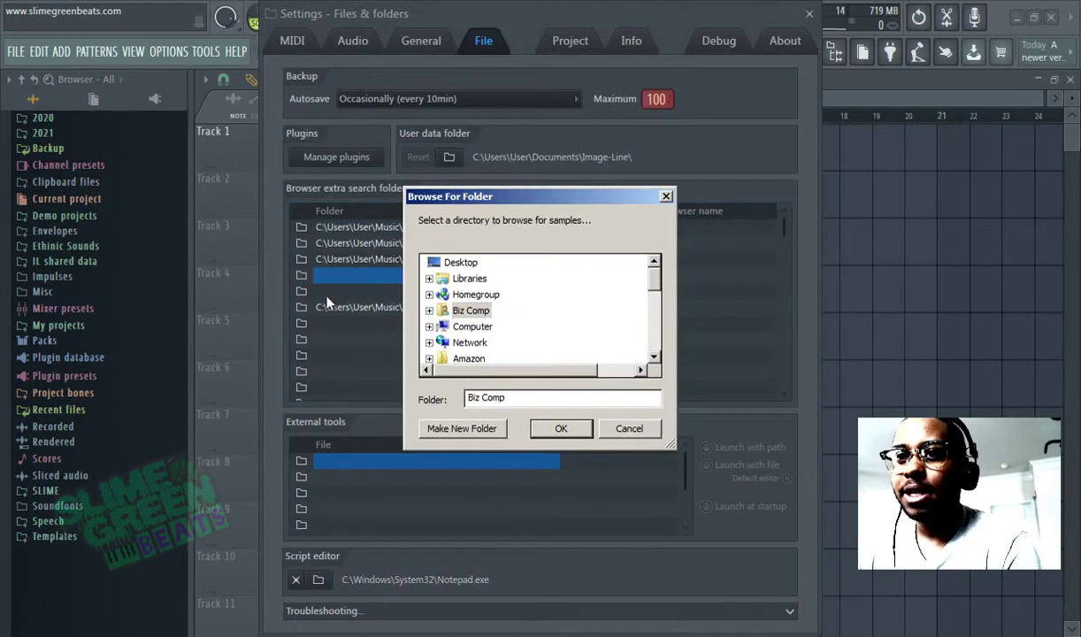
{"action": "double_click", "coordinate": [468, 278]}
{"action": "double_click", "coordinate": [475, 326]}
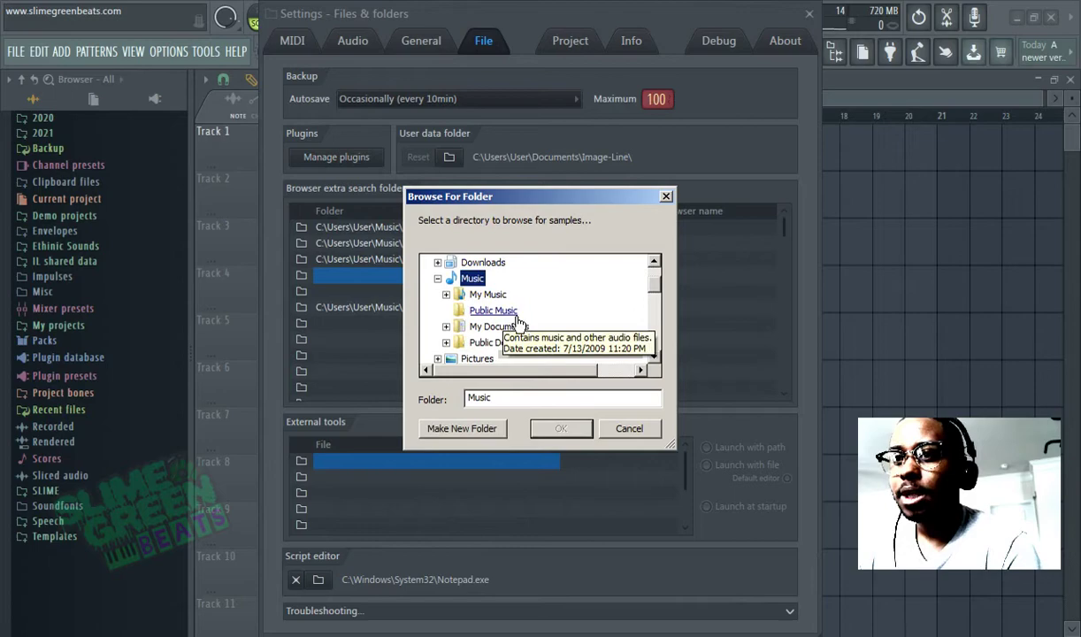
{"action": "double_click", "coordinate": [488, 294]}
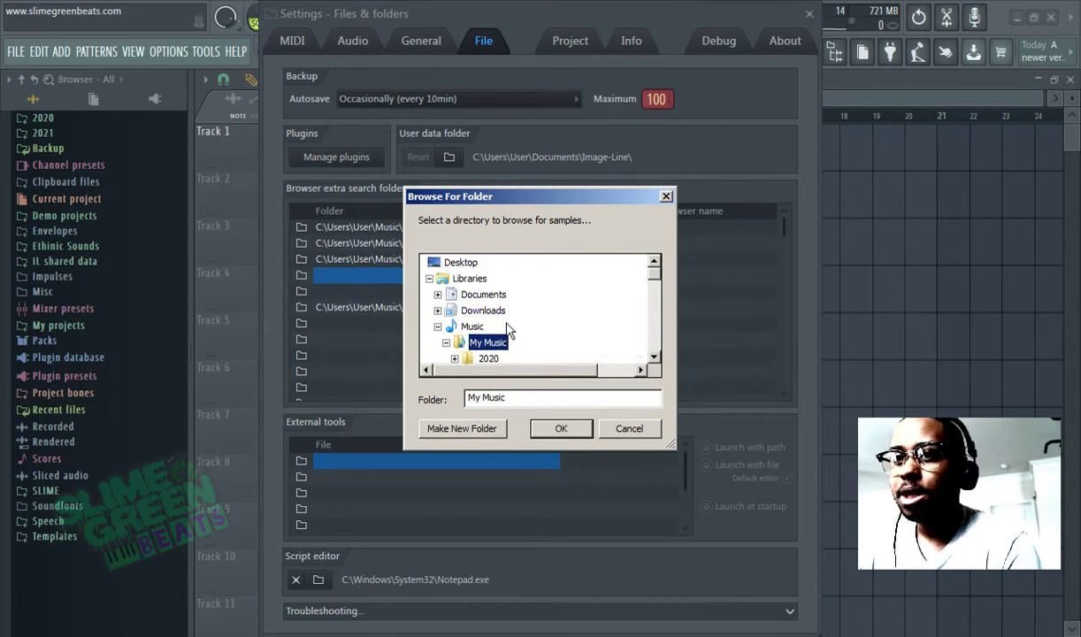
{"action": "double_click", "coordinate": [488, 326]}
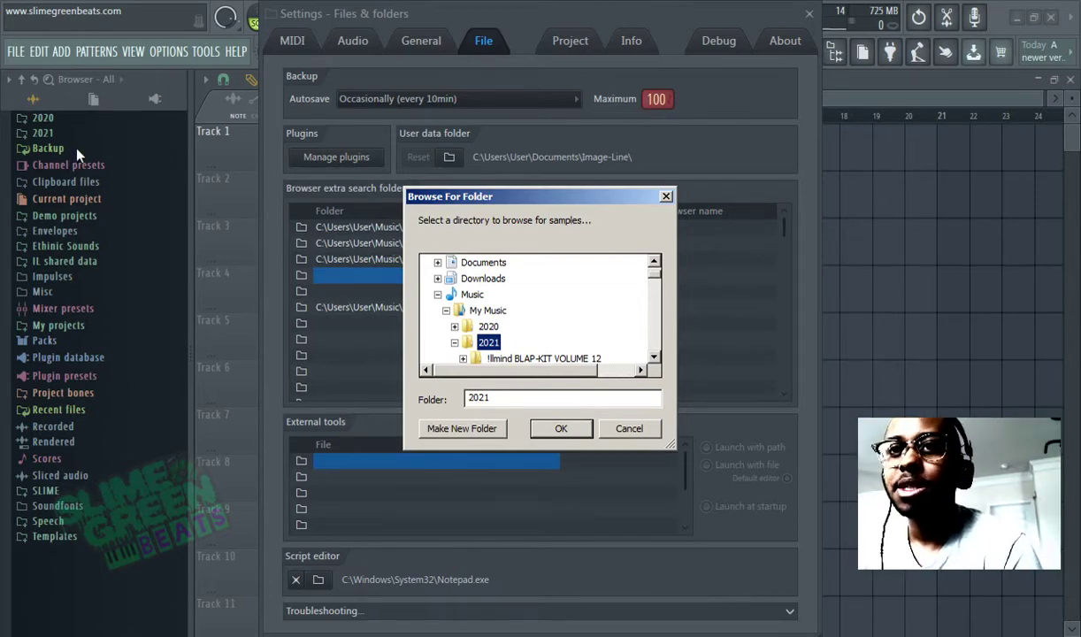
{"action": "left_click", "coordinate": [627, 428]}
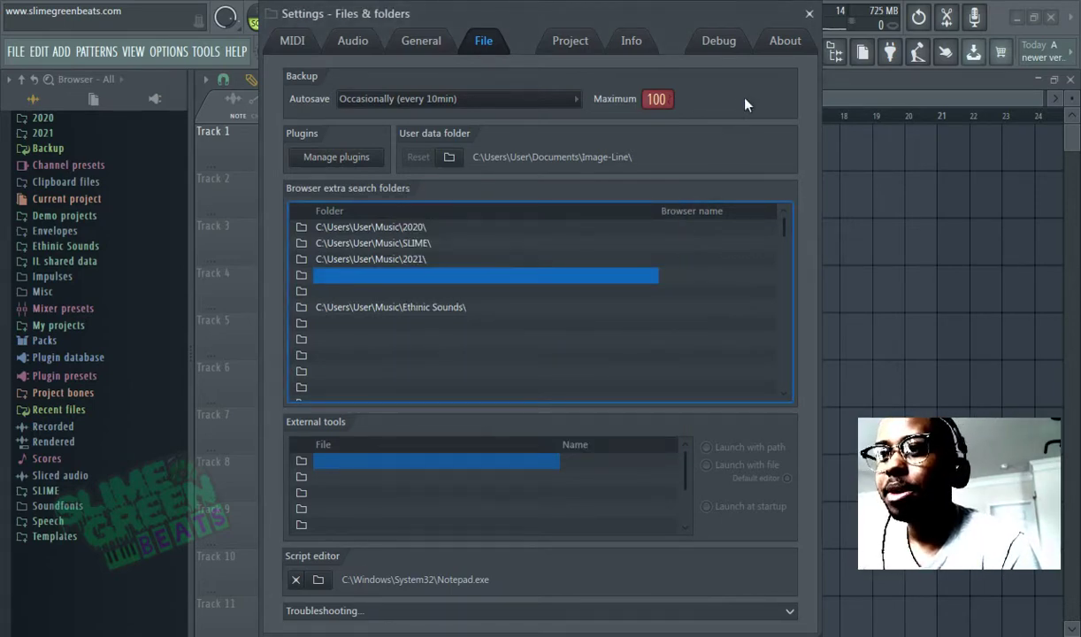
- Close FL Studio's Settings window and bring the Explorer Music library back to the front
{"action": "left_click", "coordinate": [807, 15]}
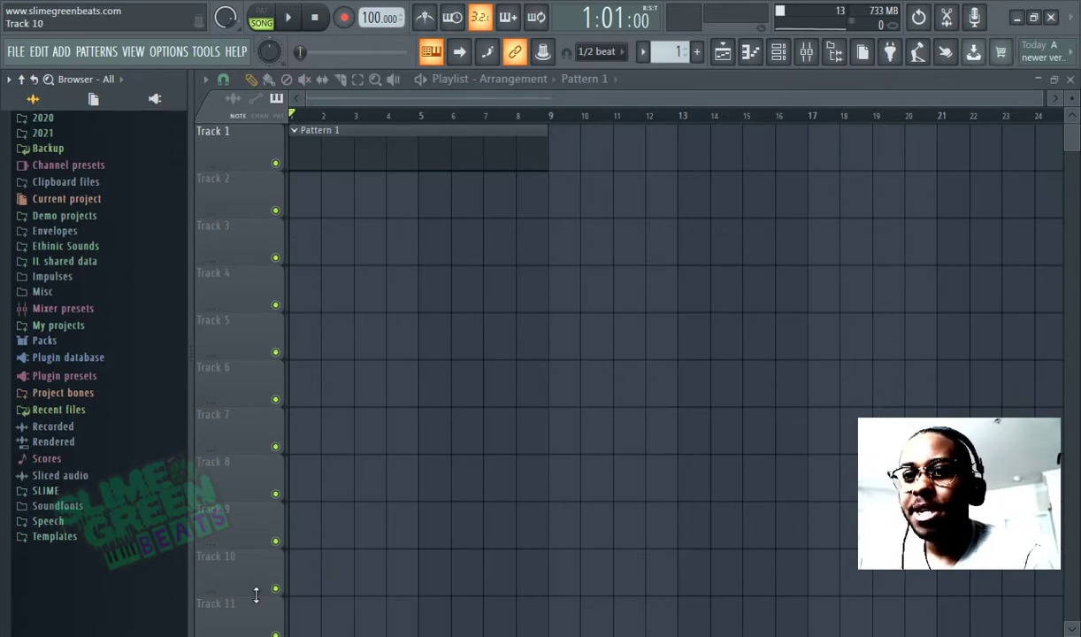
{"action": "key", "text": "alt+Tab"}
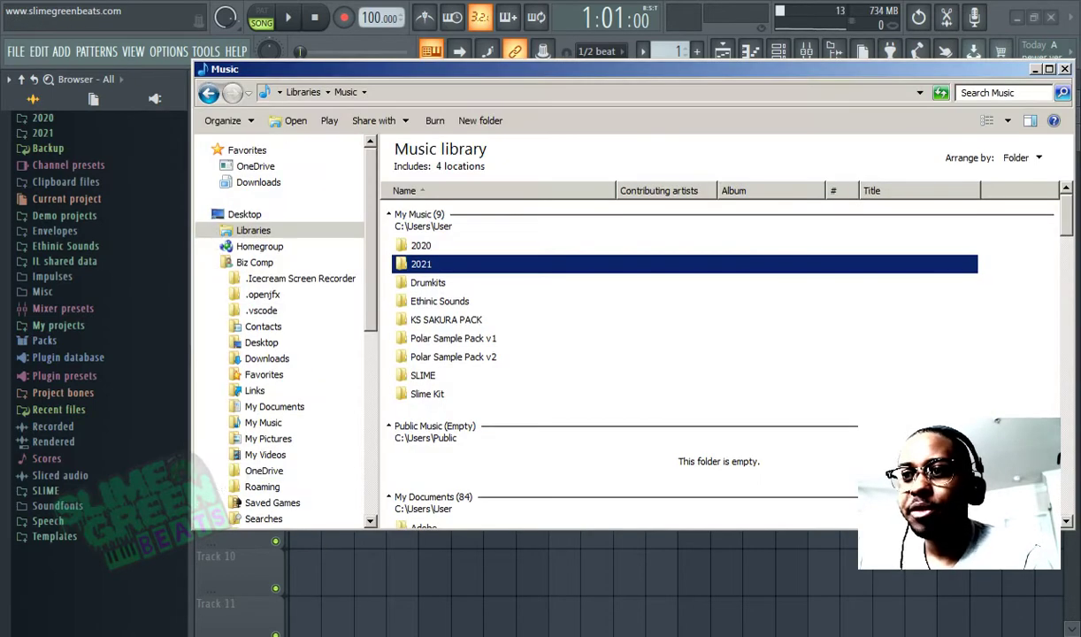
- Look inside 2021 > Beat Butcha - Filth Vol. 2, then go back up to the Music library
{"action": "left_click", "coordinate": [428, 284]}
{"action": "double_click", "coordinate": [421, 264]}
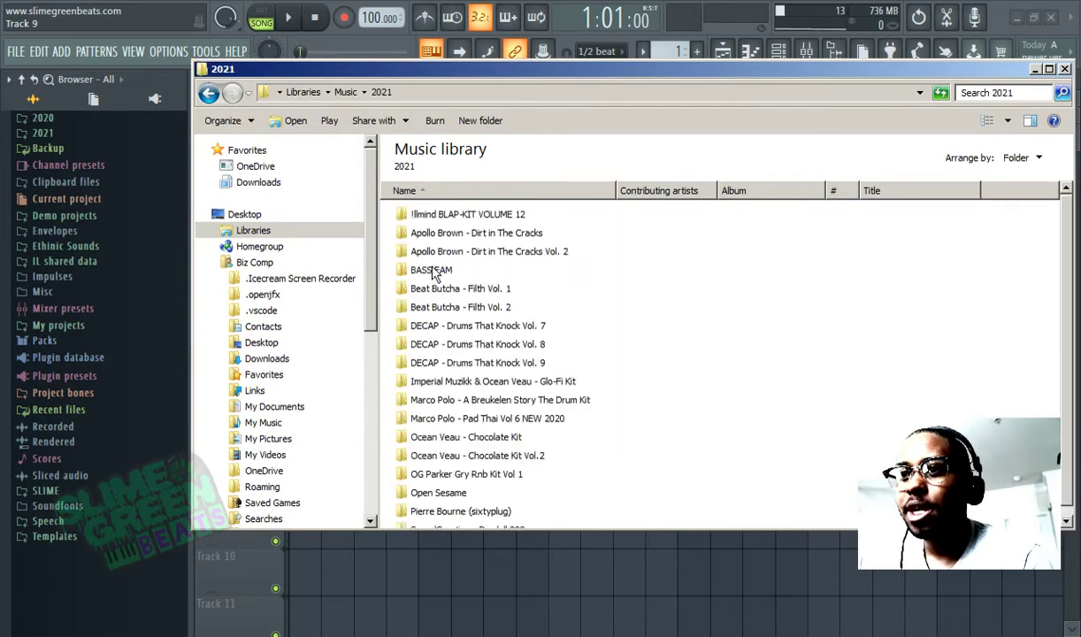
{"action": "double_click", "coordinate": [464, 297]}
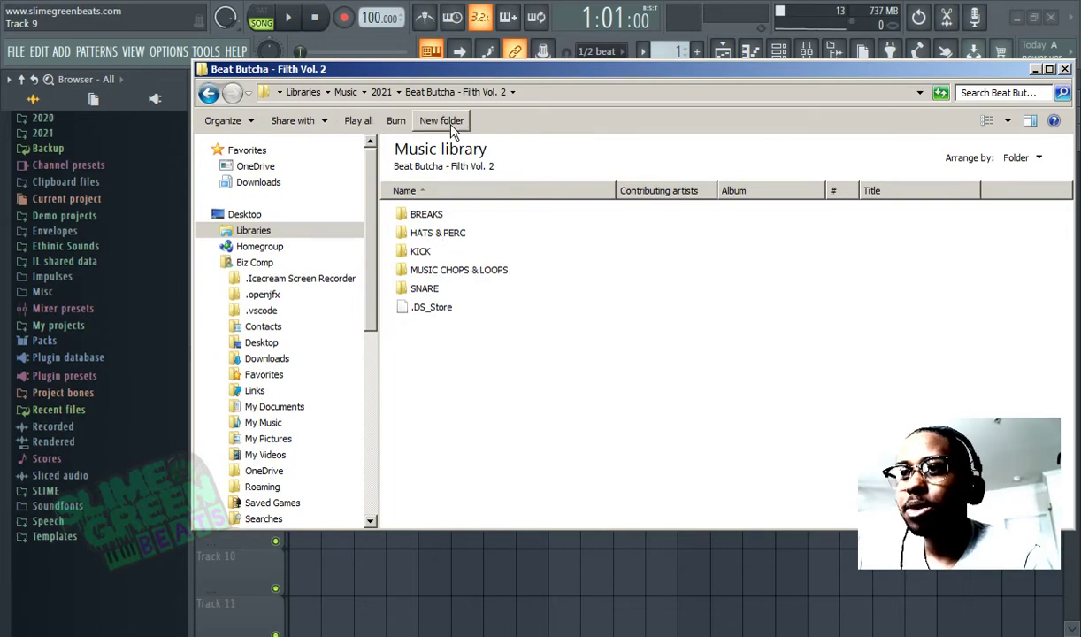
{"action": "left_click", "coordinate": [378, 92]}
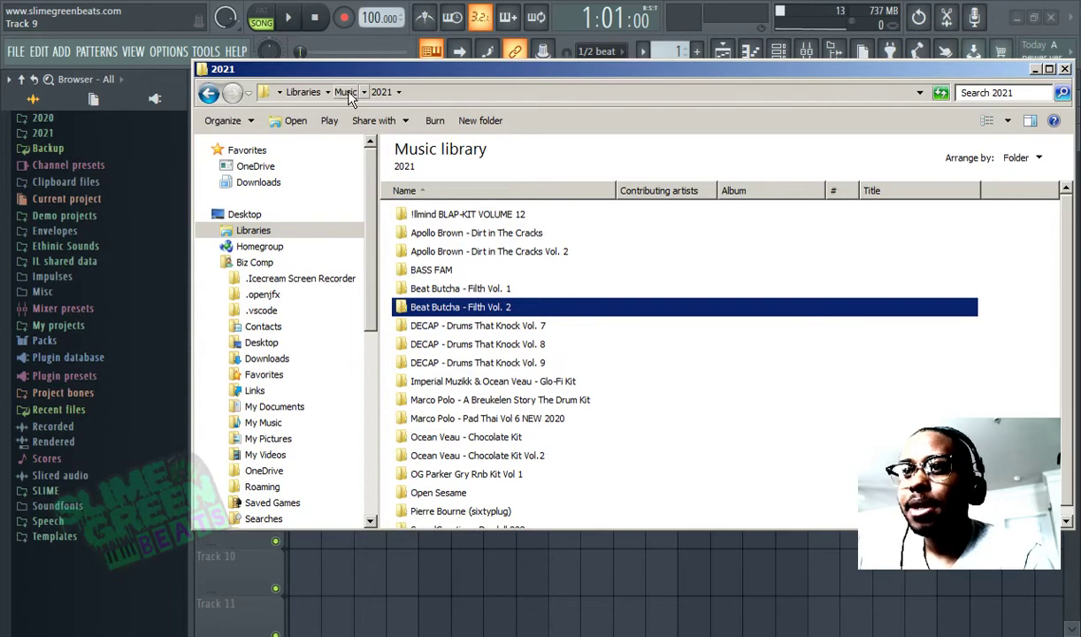
{"action": "left_click", "coordinate": [347, 93]}
- Refresh FL Studio's browser and review the search folders 2020, 2021, SLIME and Ethnic Sounds in File settings
{"action": "left_click", "coordinate": [151, 66]}
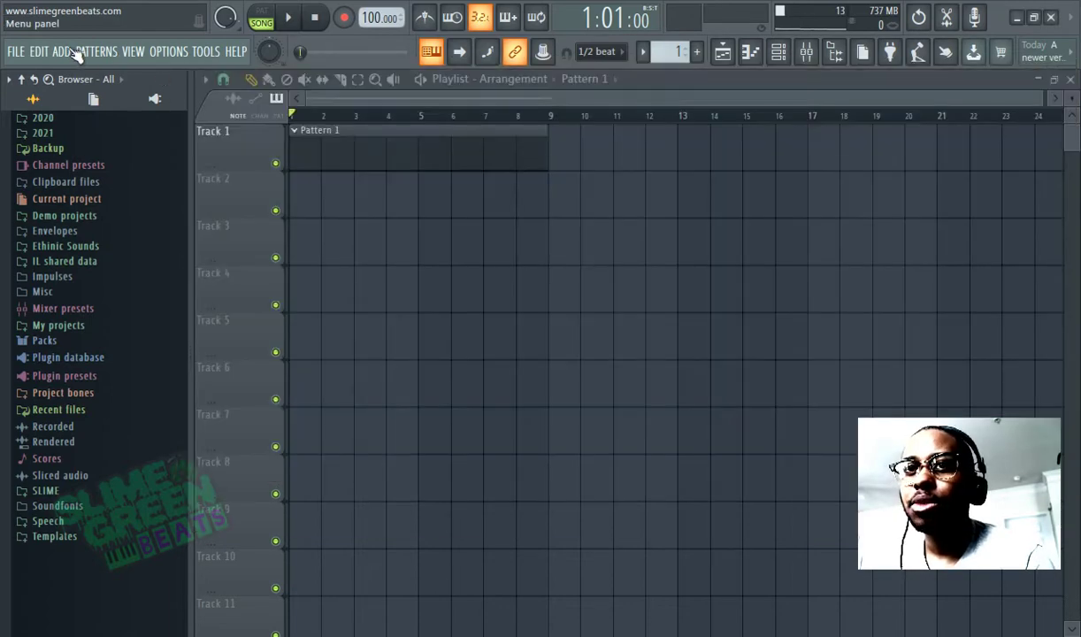
{"action": "left_click", "coordinate": [832, 62]}
{"action": "left_click", "coordinate": [834, 60]}
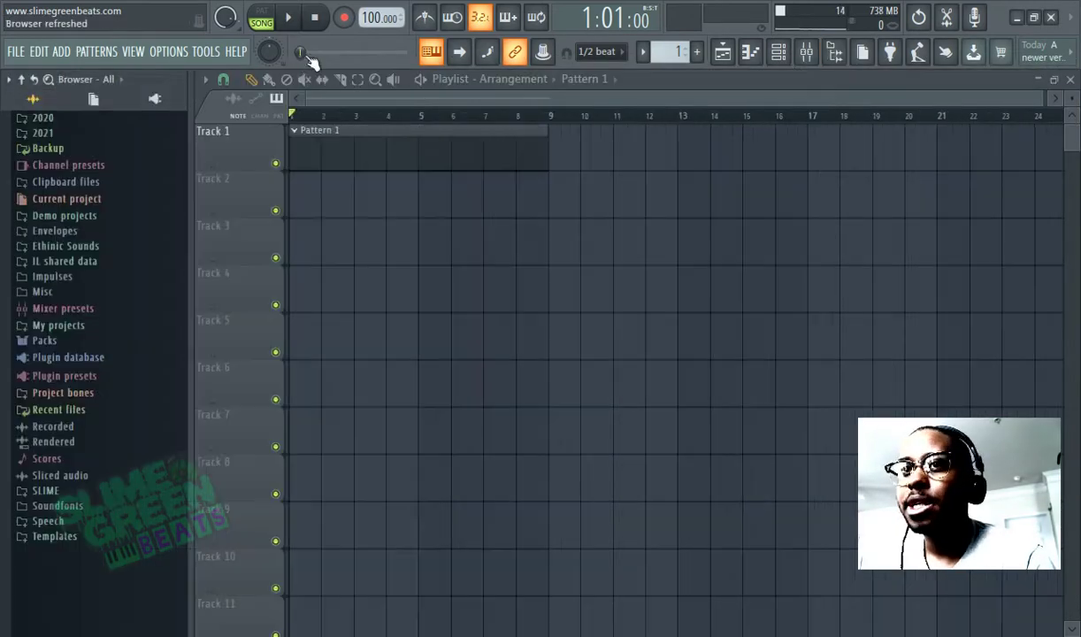
{"action": "left_click", "coordinate": [163, 53]}
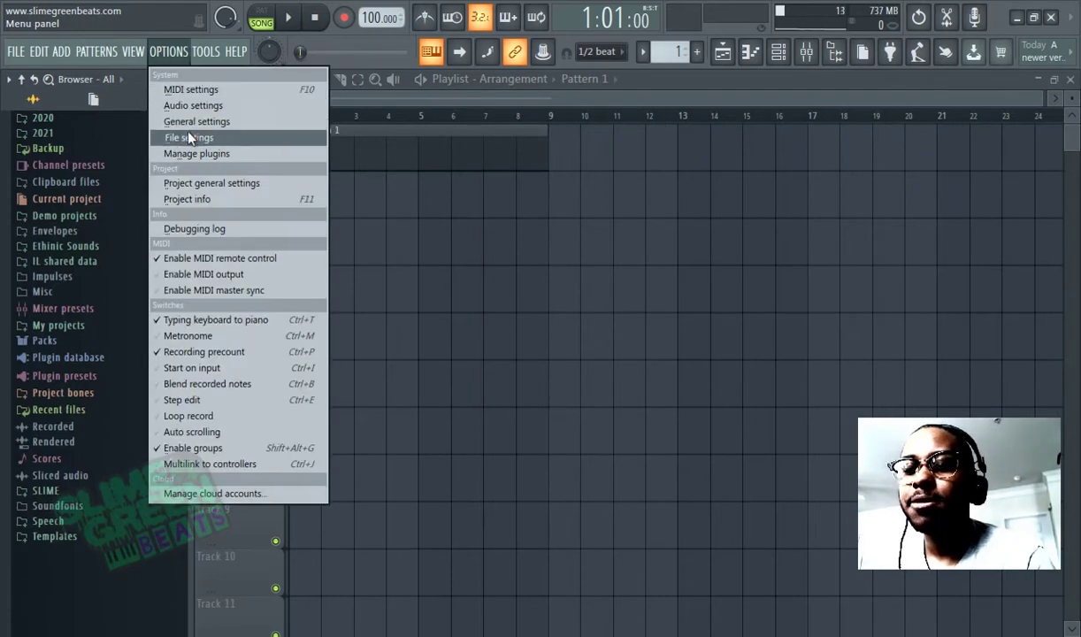
{"action": "left_click", "coordinate": [176, 132]}
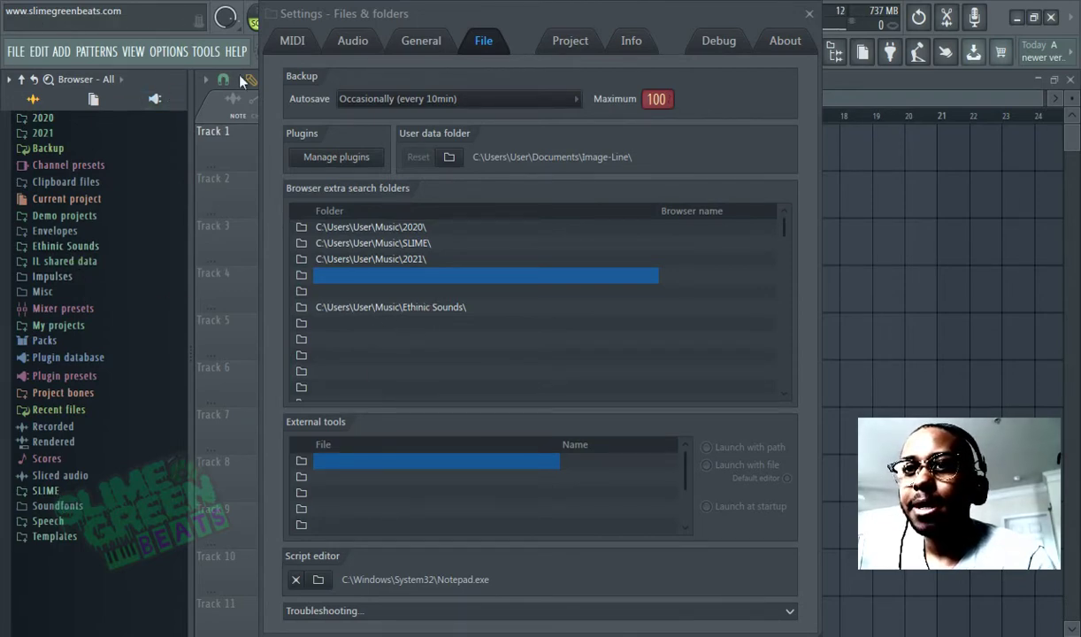
{"action": "left_click", "coordinate": [808, 14]}
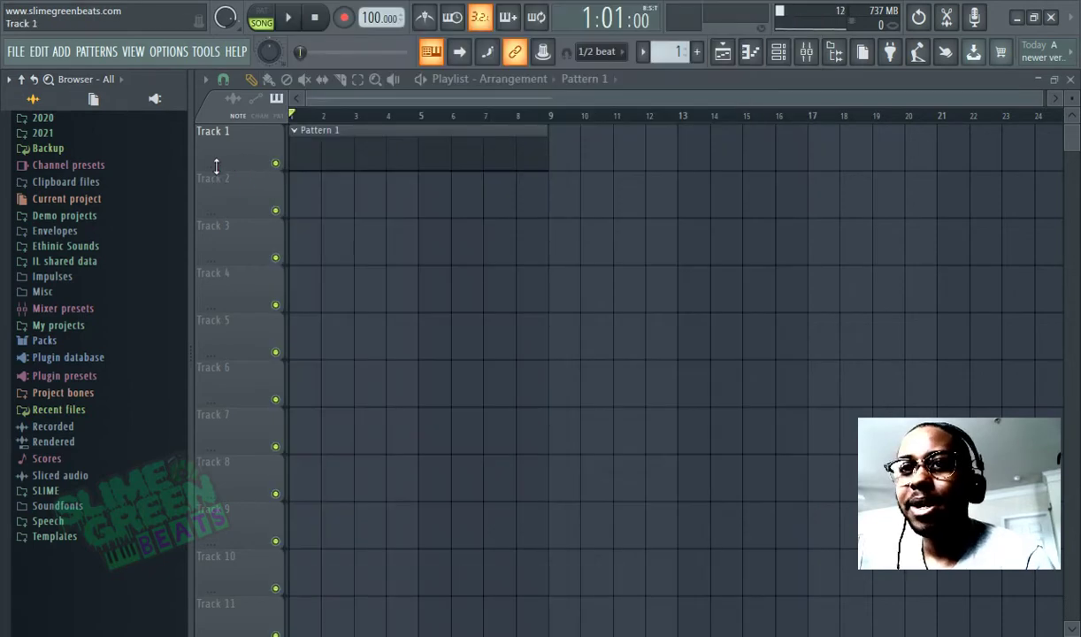
- Place Dark Windchimes Melodic Loop AMIN (156BPM) from 2021 > DECAP Vol. 8 > Melodic Loops on Track 2
{"action": "left_click", "coordinate": [70, 133]}
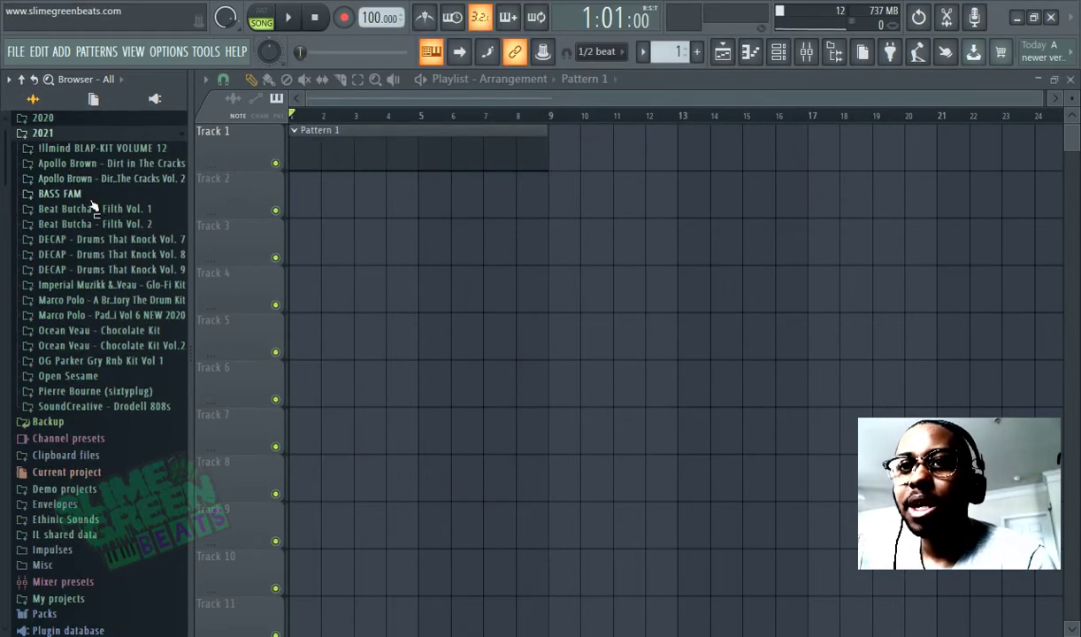
{"action": "left_click", "coordinate": [93, 255]}
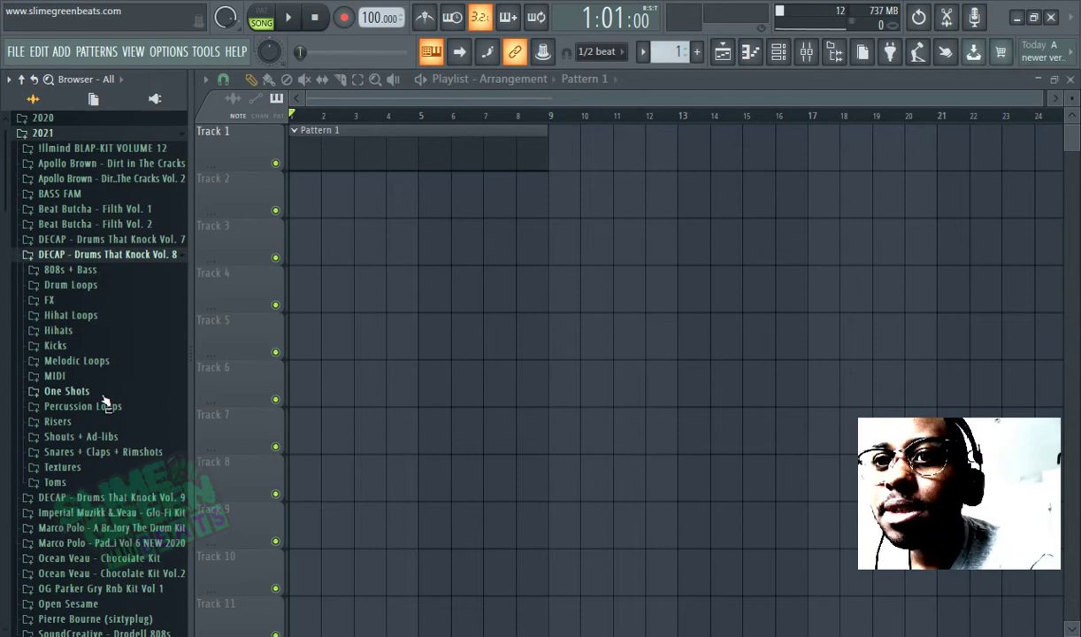
{"action": "left_click", "coordinate": [77, 361]}
{"action": "left_click_drag", "start_coordinate": [89, 400], "coordinate": [410, 194]}
- Stretch the Dark Windchimes loop clip so it ends at bar 5
{"action": "scroll", "coordinate": [414, 203], "scroll_direction": "up", "scroll_amount": 3}
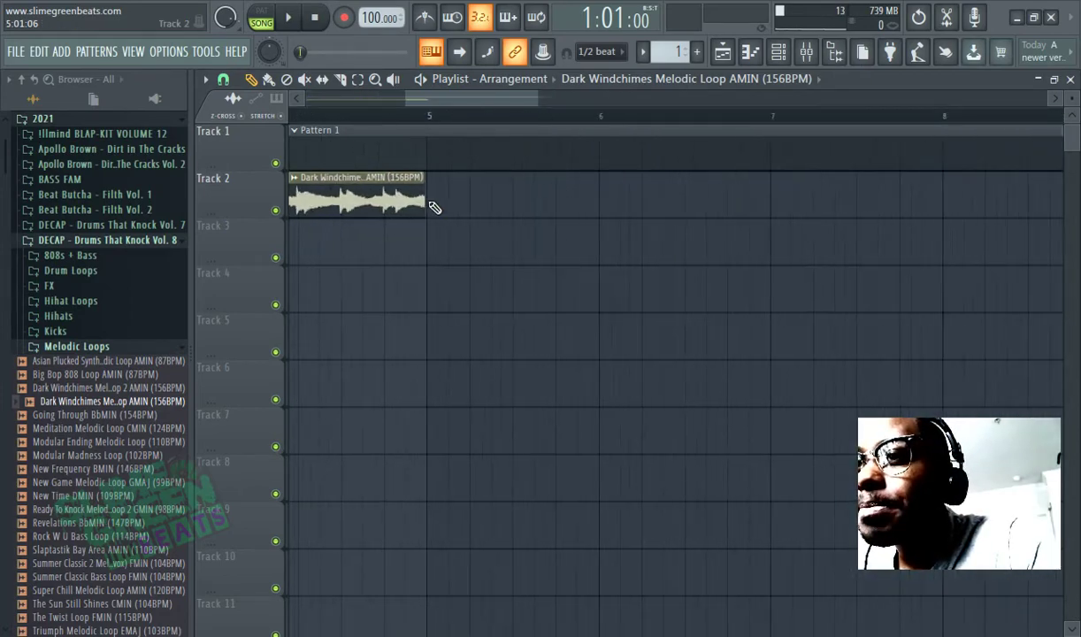
{"action": "scroll", "coordinate": [416, 203], "scroll_direction": "up", "scroll_amount": 2}
{"action": "left_click_drag", "start_coordinate": [419, 201], "coordinate": [434, 203]}
{"action": "scroll", "coordinate": [440, 177], "scroll_direction": "down", "scroll_amount": 5}
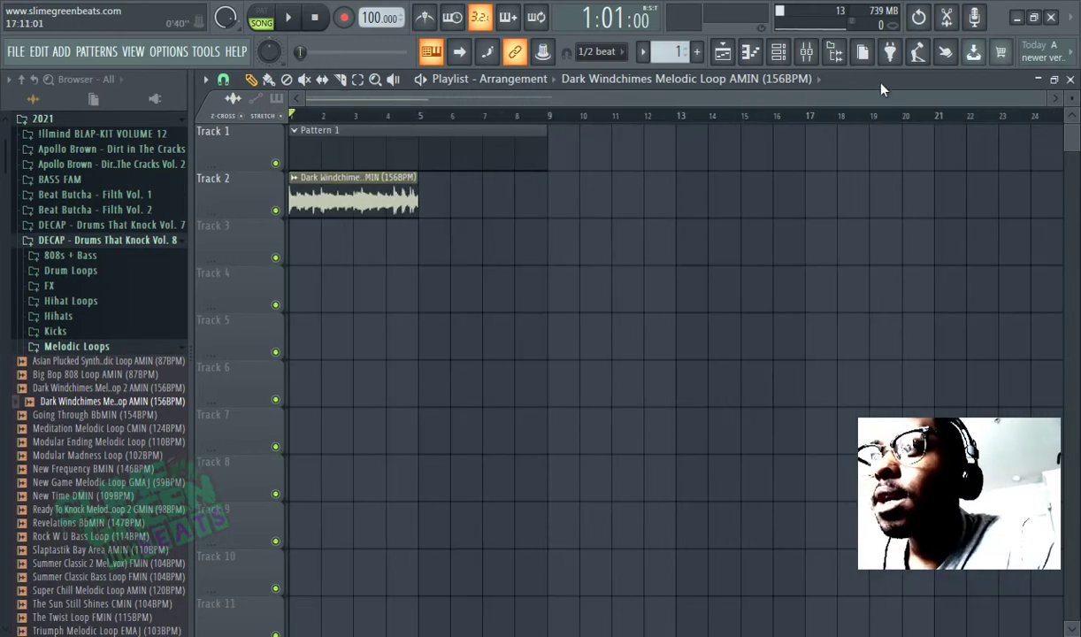
- Load the Hat2 sample into the HiHat channel, with the channel rack showing All channels
{"action": "left_click", "coordinate": [58, 316]}
{"action": "left_click", "coordinate": [48, 370]}
{"action": "left_click", "coordinate": [749, 51]}
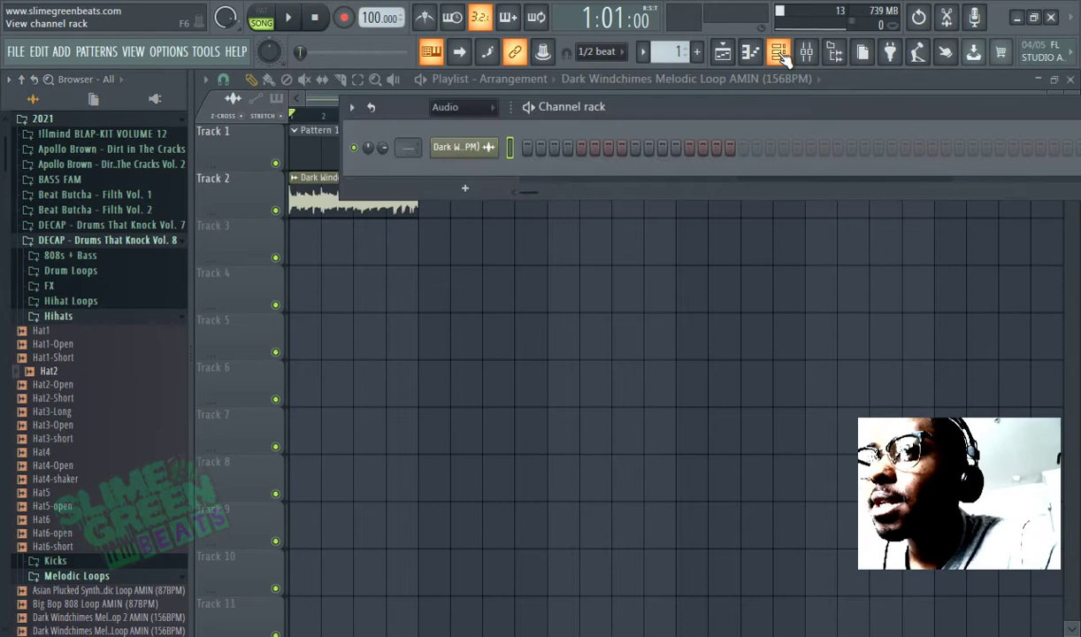
{"action": "left_click", "coordinate": [456, 108]}
{"action": "left_click", "coordinate": [453, 126]}
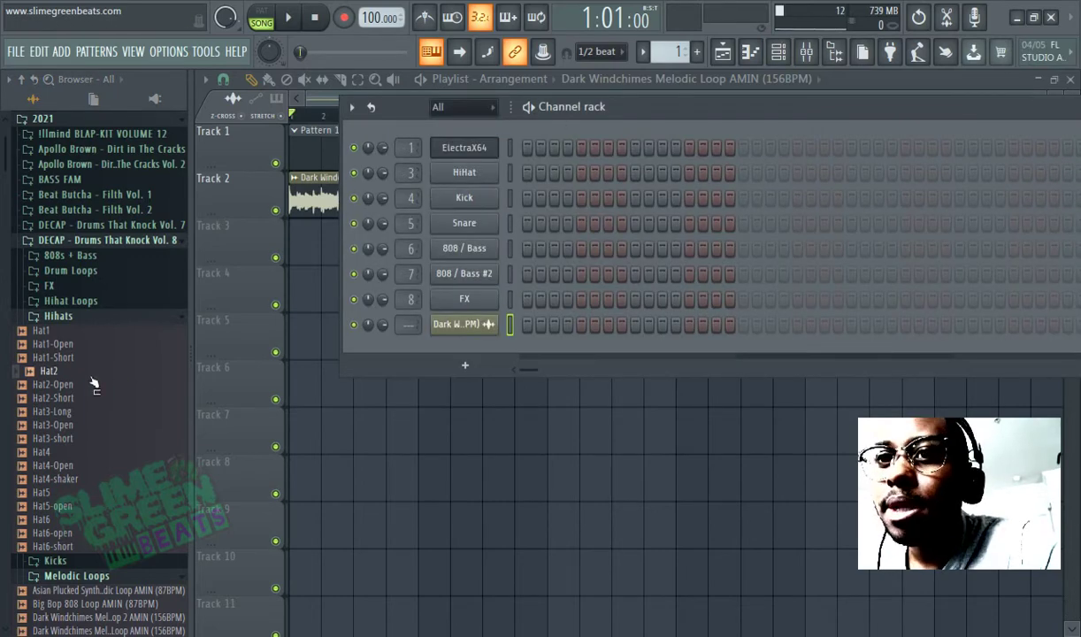
{"action": "left_click_drag", "start_coordinate": [92, 376], "coordinate": [464, 174]}
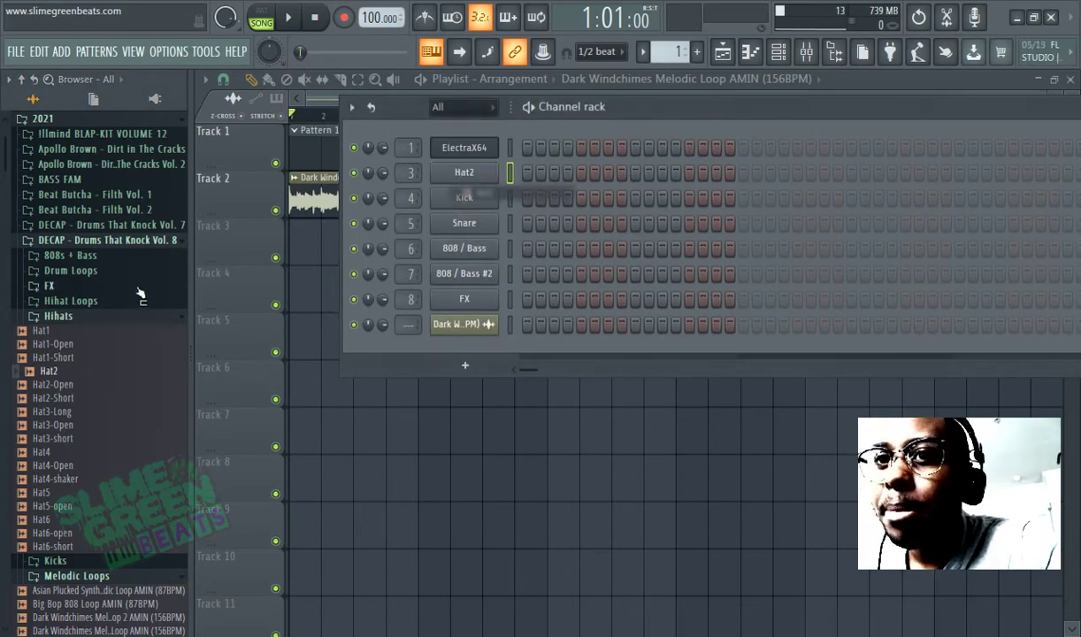
- Load Deep Cut Kick into the Kick channel and Gritty 404 Snare into the Snare channel
{"action": "left_click", "coordinate": [59, 316]}
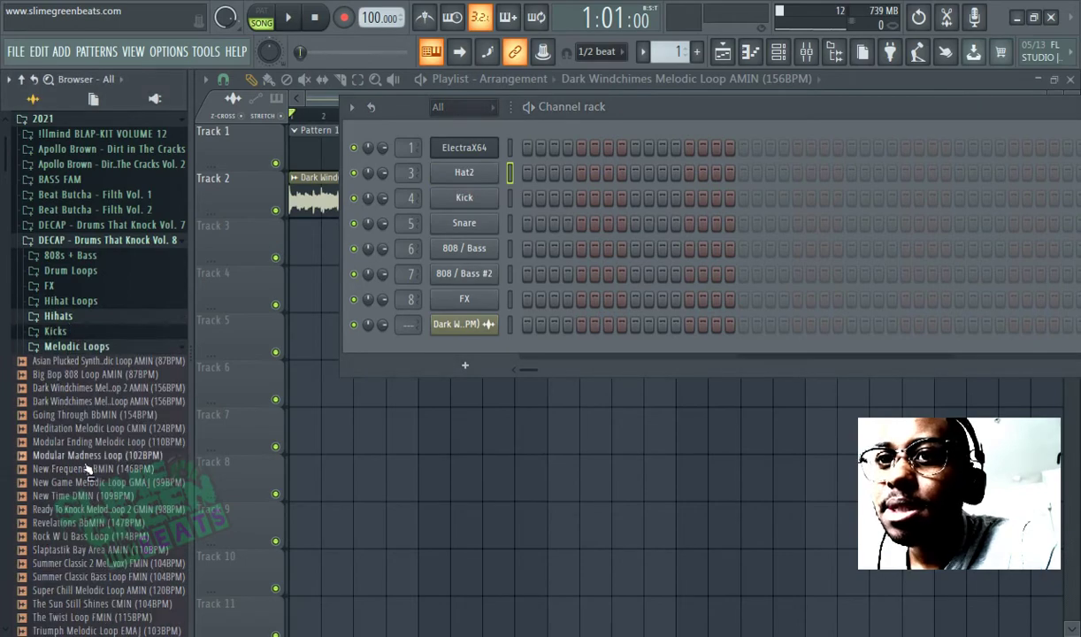
{"action": "left_click", "coordinate": [55, 330]}
{"action": "left_click_drag", "start_coordinate": [55, 388], "coordinate": [459, 196]}
{"action": "left_click", "coordinate": [59, 252]}
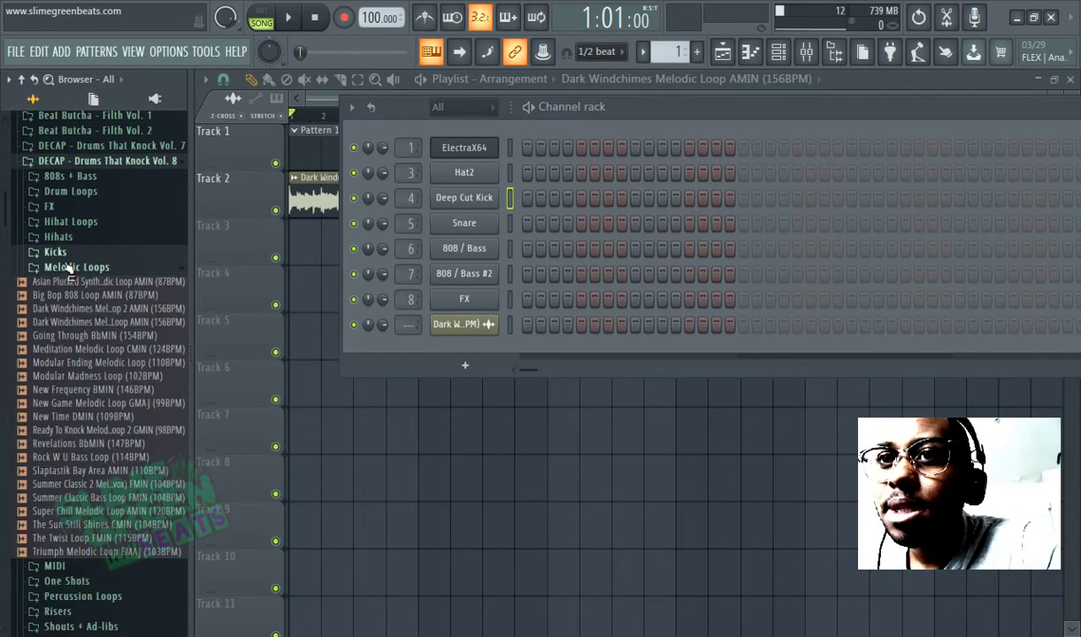
{"action": "left_click", "coordinate": [69, 267]}
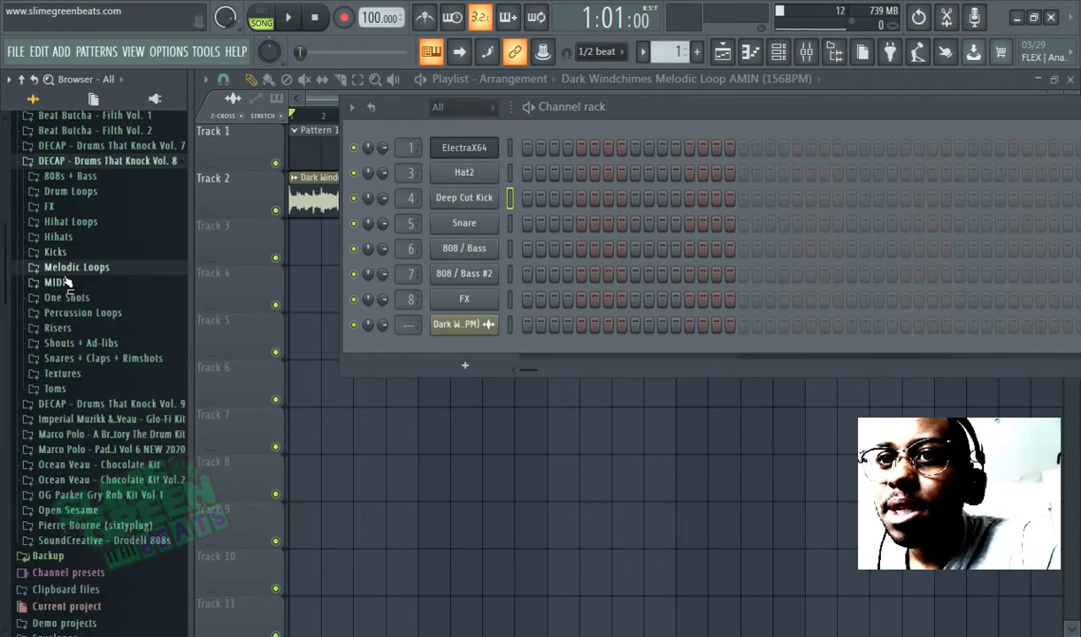
{"action": "left_click", "coordinate": [80, 357]}
{"action": "left_click", "coordinate": [80, 402]}
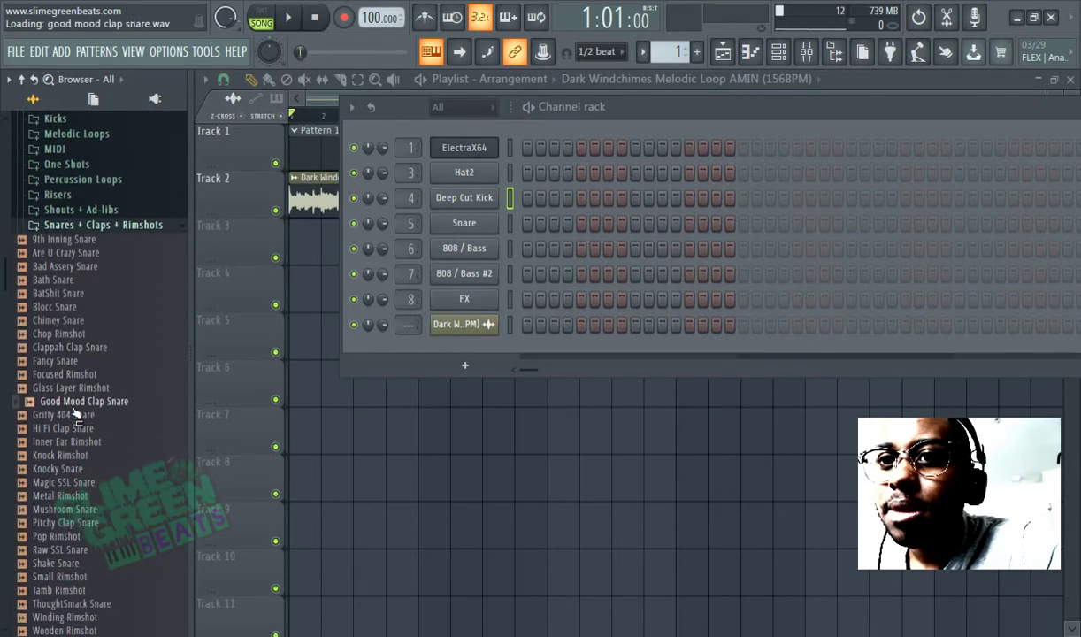
{"action": "left_click", "coordinate": [94, 414]}
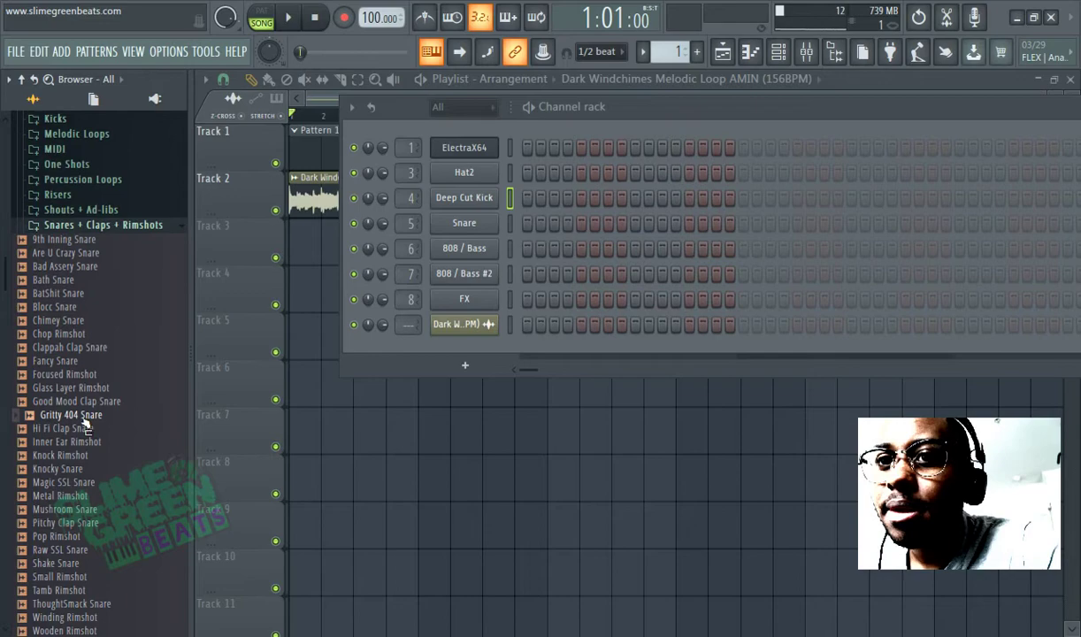
{"action": "left_click_drag", "start_coordinate": [84, 421], "coordinate": [464, 223]}
- Start playback and fill the Hat2 channel with a hit every 4 steps
{"action": "left_click", "coordinate": [287, 18]}
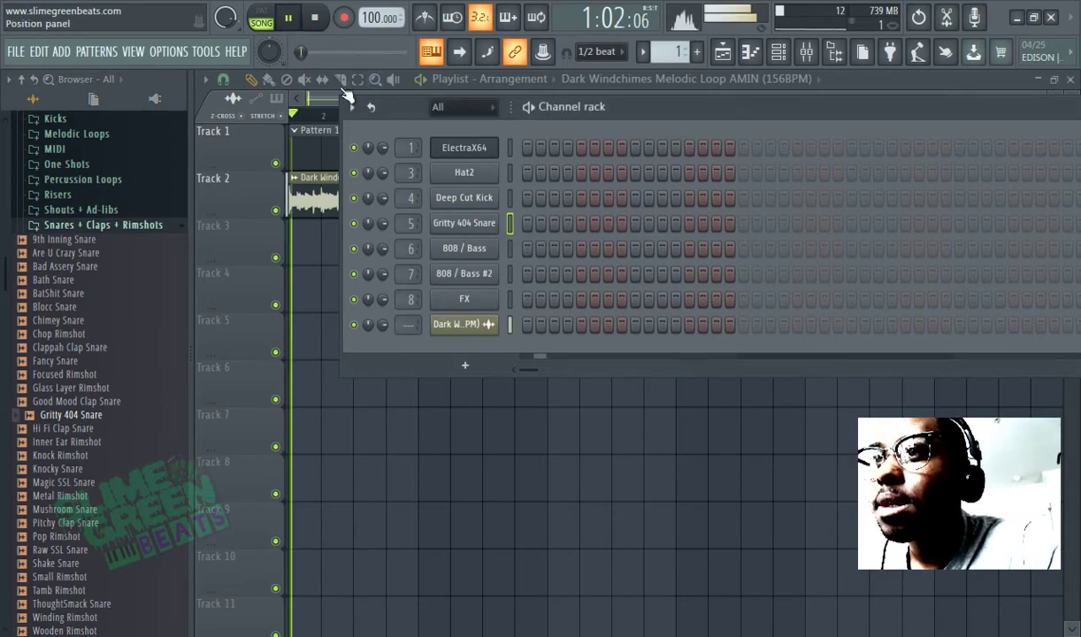
{"action": "right_click", "coordinate": [495, 168]}
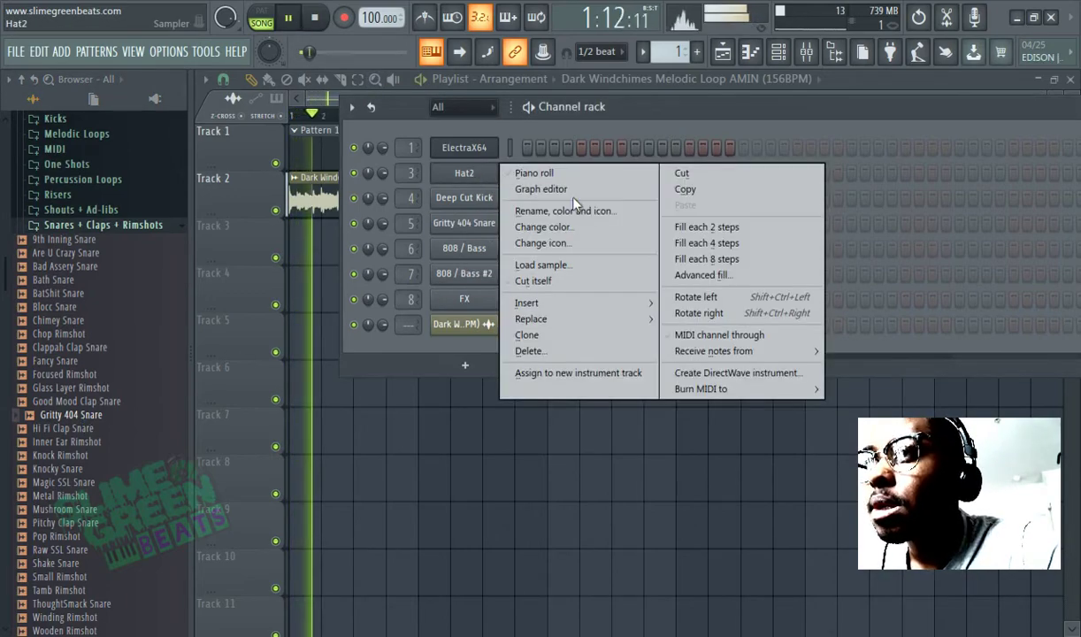
{"action": "left_click", "coordinate": [708, 243]}
- Trim Pattern 1 to two bars and duplicate it once on Track 1
{"action": "left_click", "coordinate": [317, 98]}
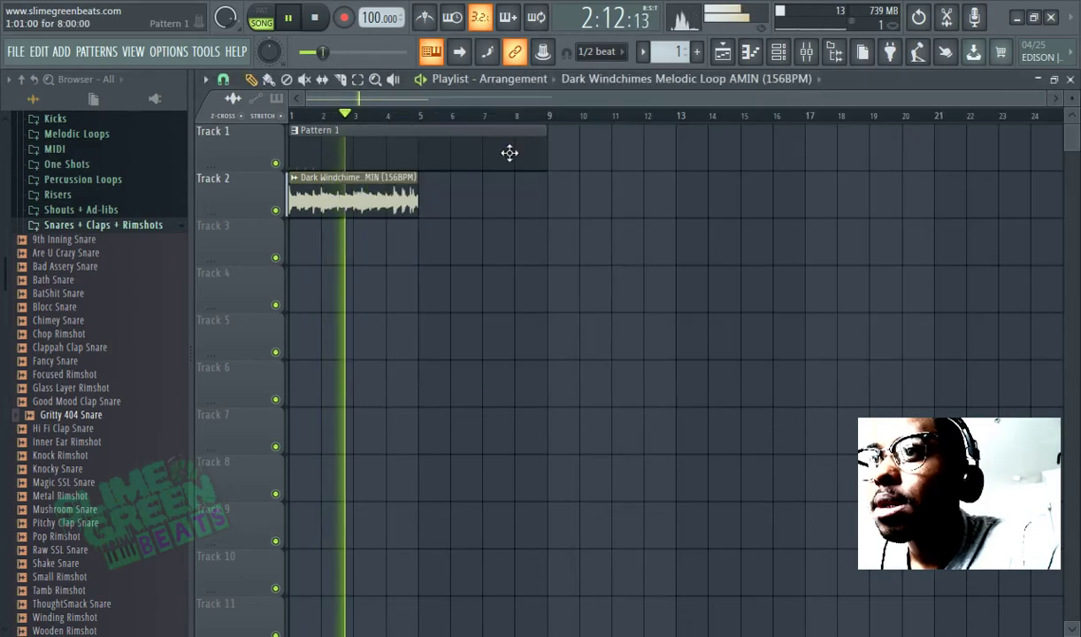
{"action": "left_click_drag", "start_coordinate": [547, 156], "coordinate": [352, 156]}
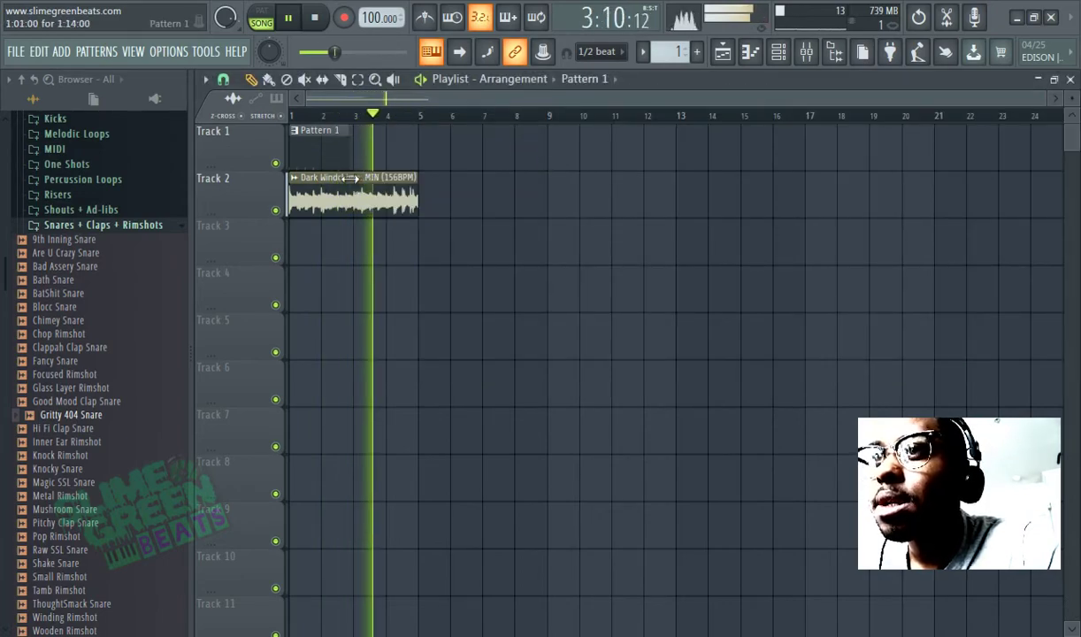
{"action": "key", "text": "ctrl+b"}
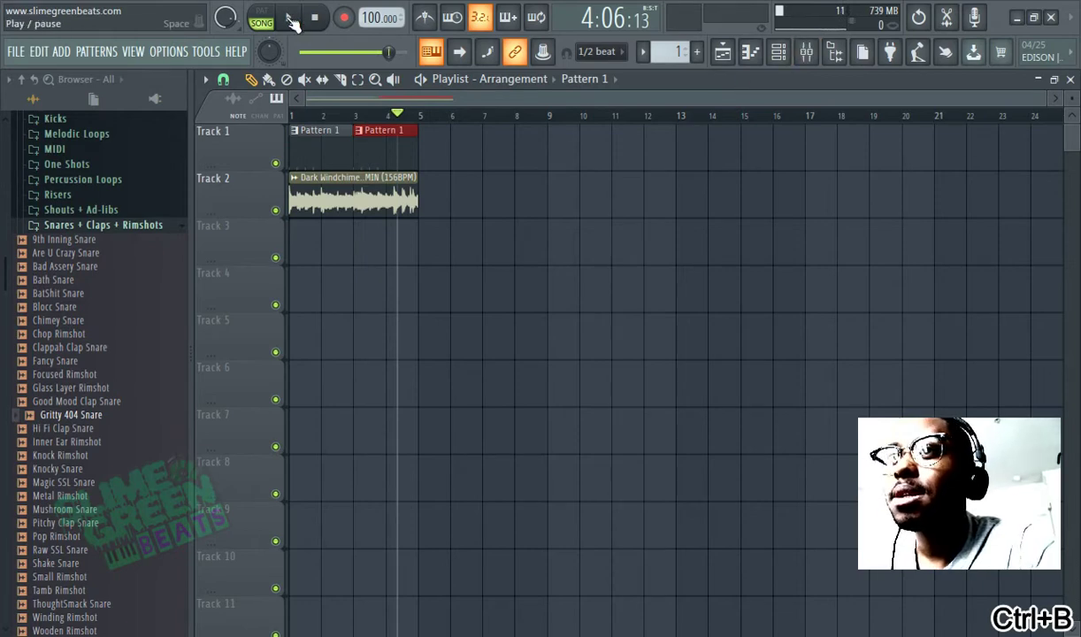
- Add extra Hat2 hits and rolls across the second half of the pattern
{"action": "left_click", "coordinate": [788, 53]}
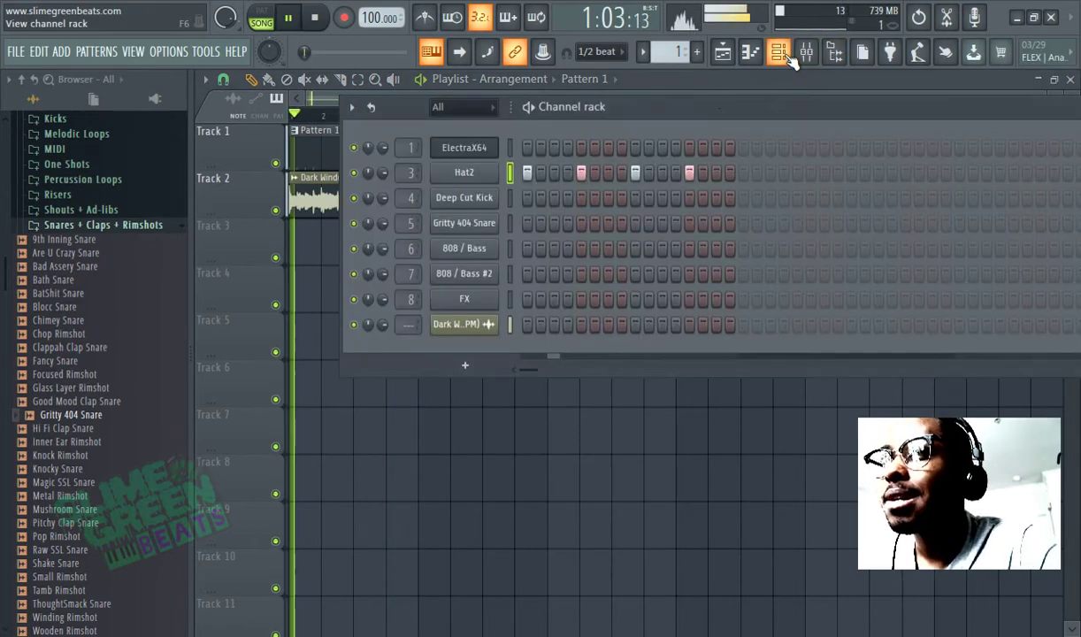
{"action": "left_click", "coordinate": [743, 173]}
{"action": "left_click", "coordinate": [756, 172]}
{"action": "left_click", "coordinate": [770, 173]}
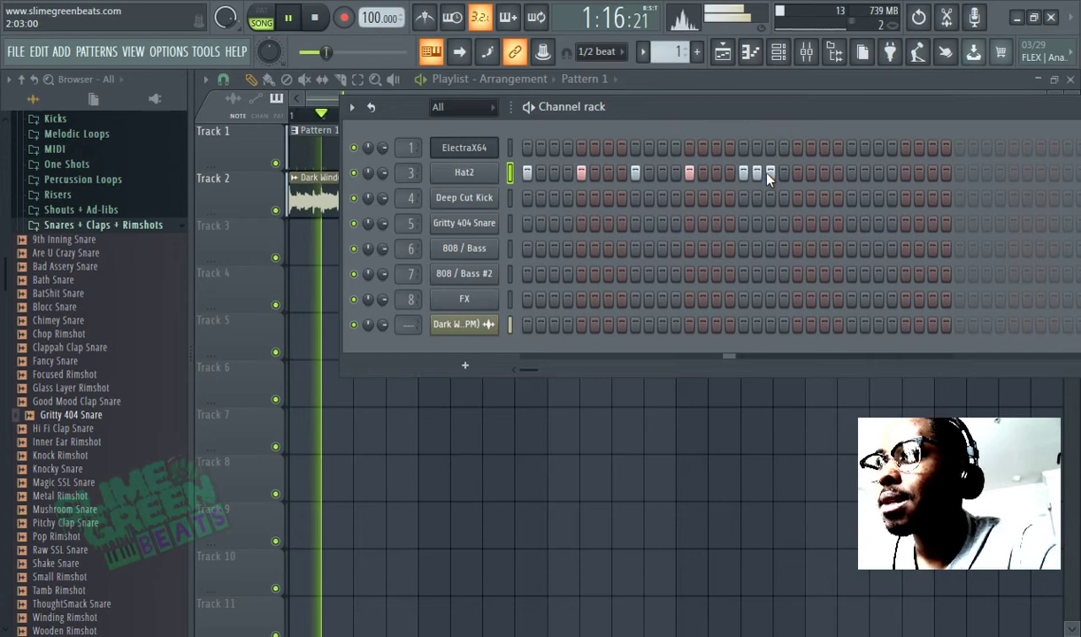
{"action": "left_click", "coordinate": [756, 173]}
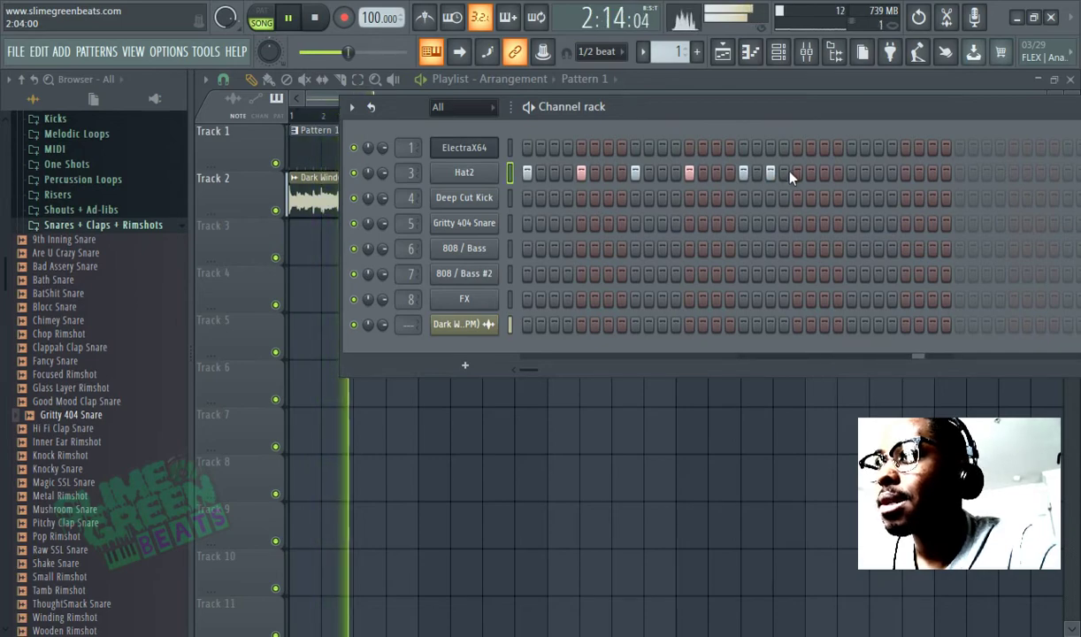
{"action": "left_click", "coordinate": [784, 172]}
{"action": "left_click", "coordinate": [797, 172]}
{"action": "left_click", "coordinate": [851, 173]}
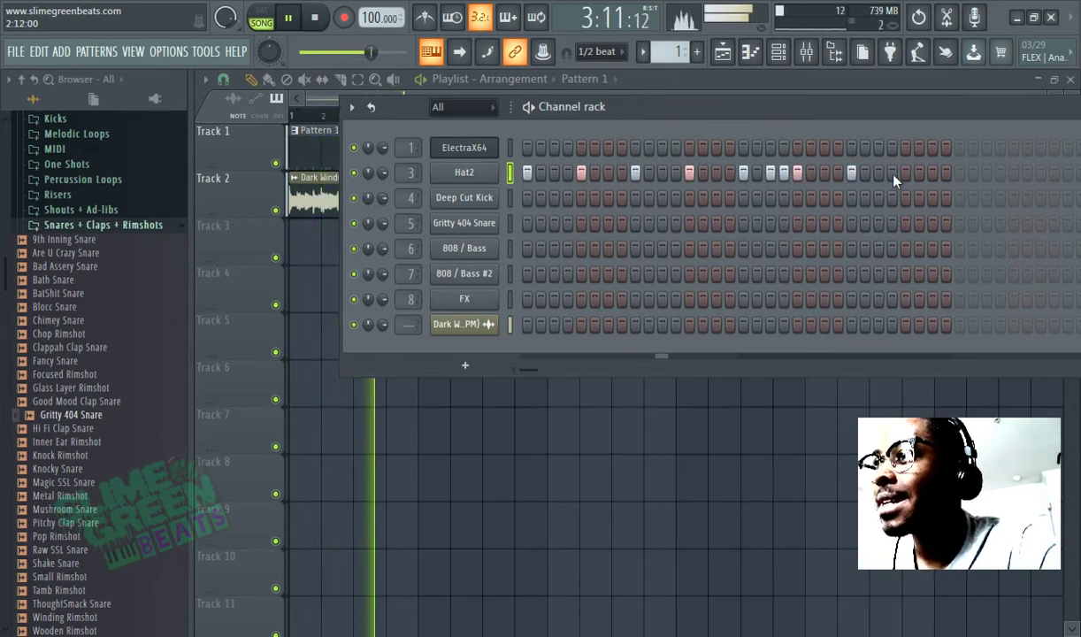
{"action": "left_click", "coordinate": [905, 172]}
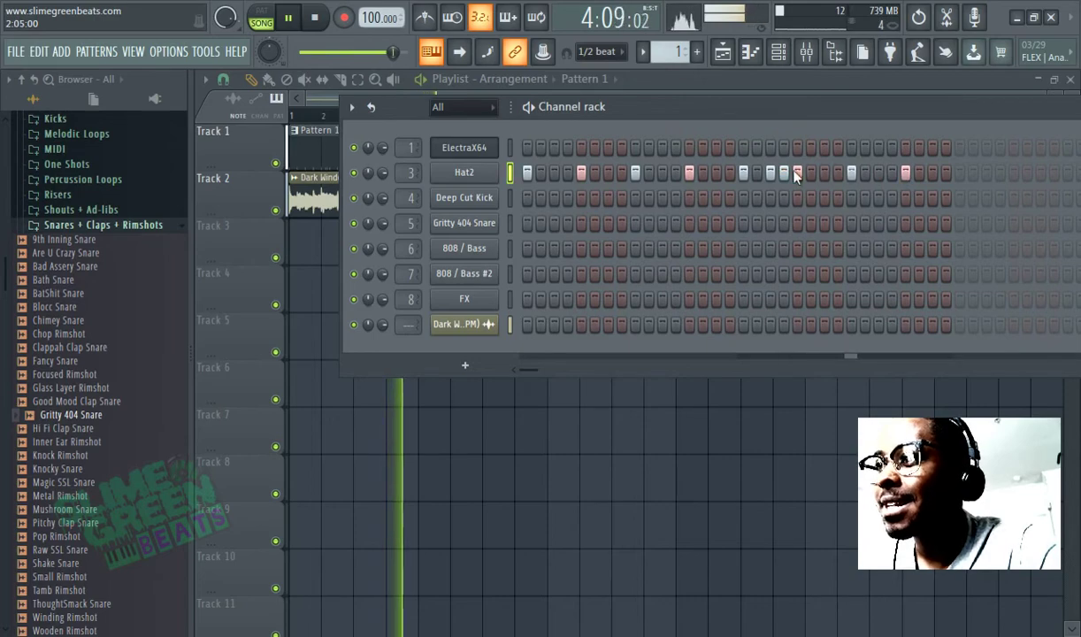
{"action": "left_click", "coordinate": [919, 172]}
{"action": "left_click", "coordinate": [932, 172]}
{"action": "left_click", "coordinate": [945, 172]}
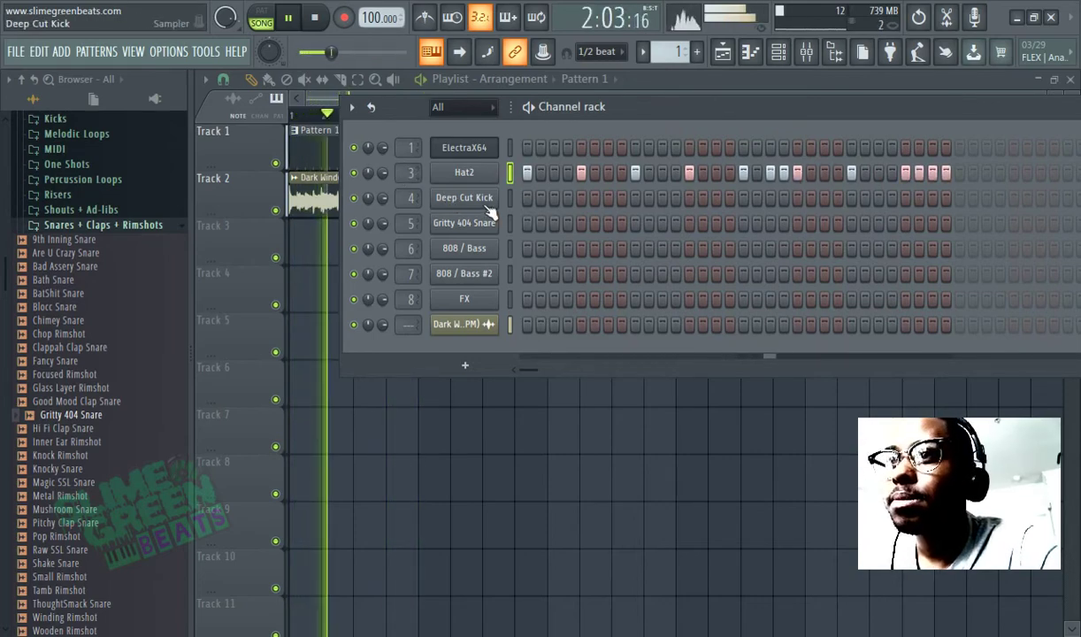
- Add three Deep Cut Kick hits and two Gritty 404 Snare hits to the beat
{"action": "left_click", "coordinate": [527, 197]}
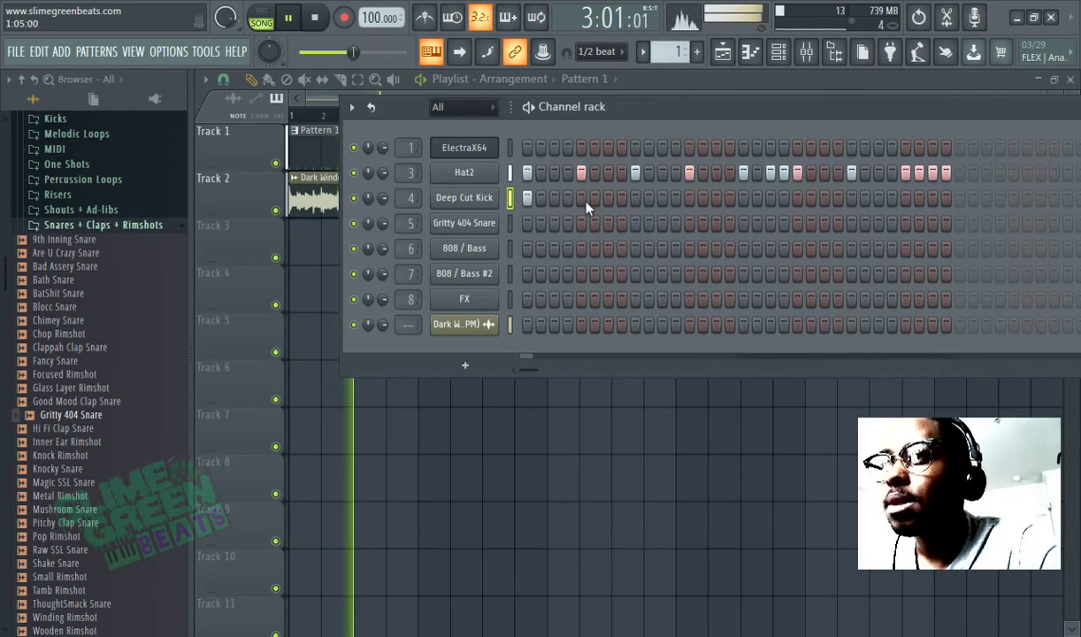
{"action": "left_click", "coordinate": [635, 223]}
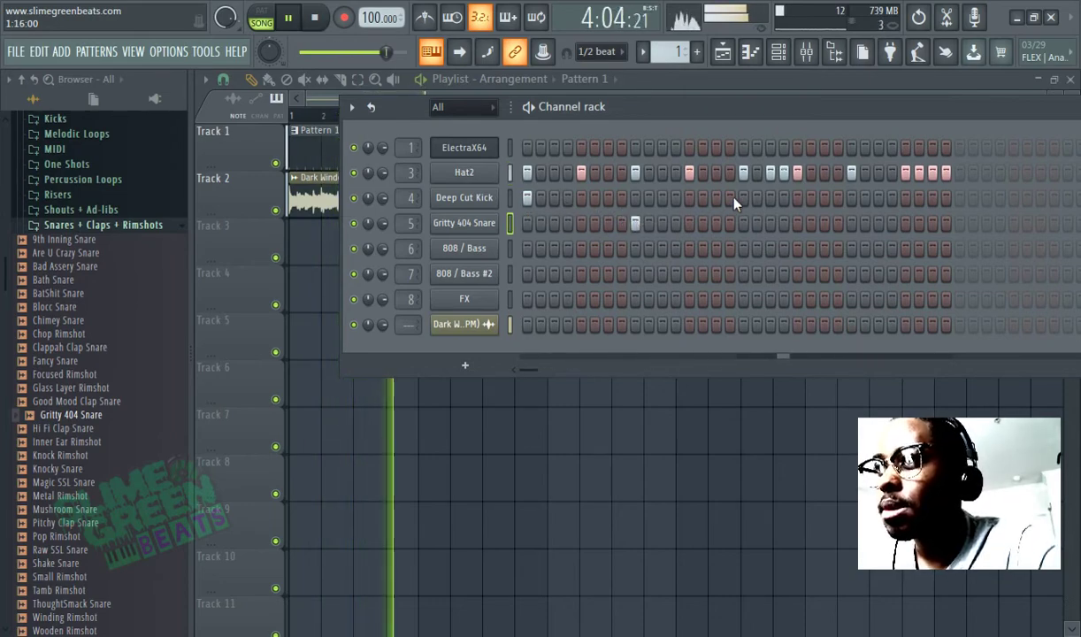
{"action": "left_click", "coordinate": [743, 197]}
{"action": "left_click", "coordinate": [849, 224]}
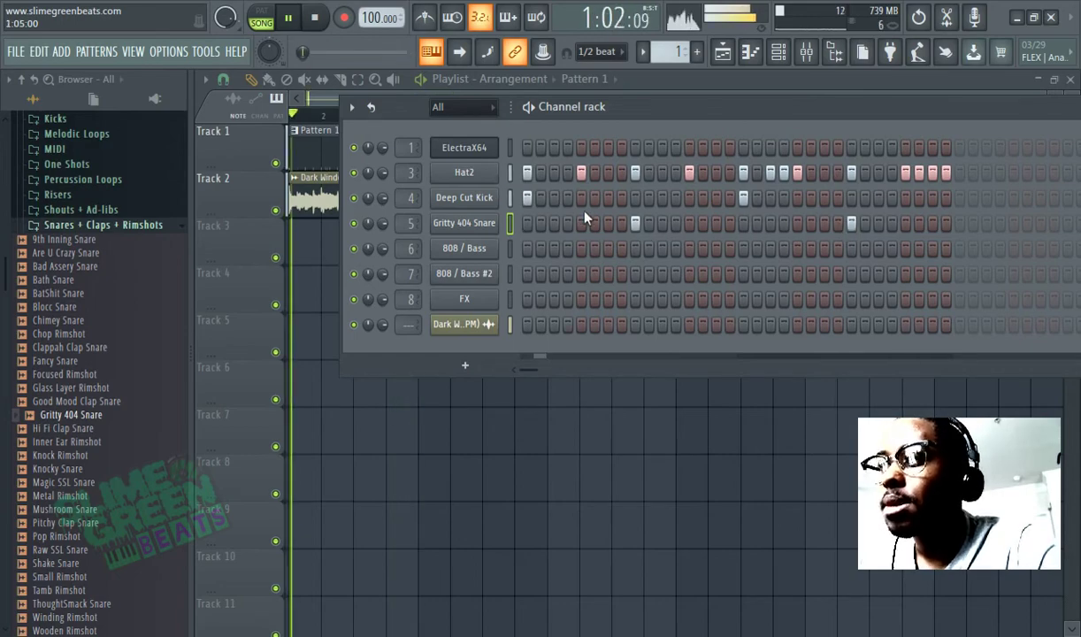
{"action": "left_click", "coordinate": [689, 197]}
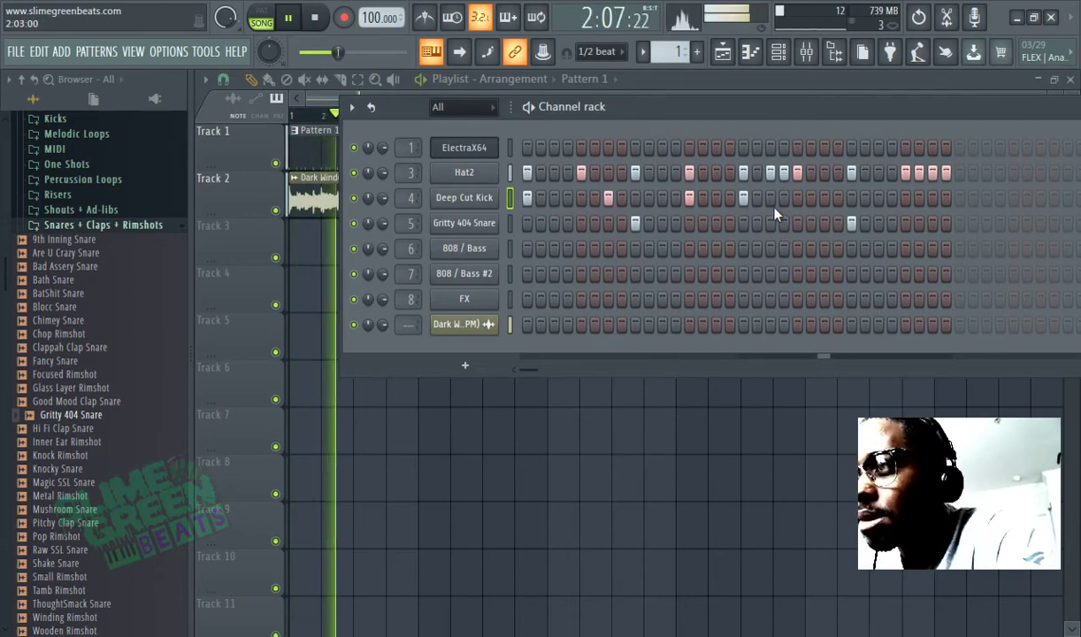
- Add a late kick near the pattern end, then pause playback at 1:11:17
{"action": "left_click", "coordinate": [905, 197]}
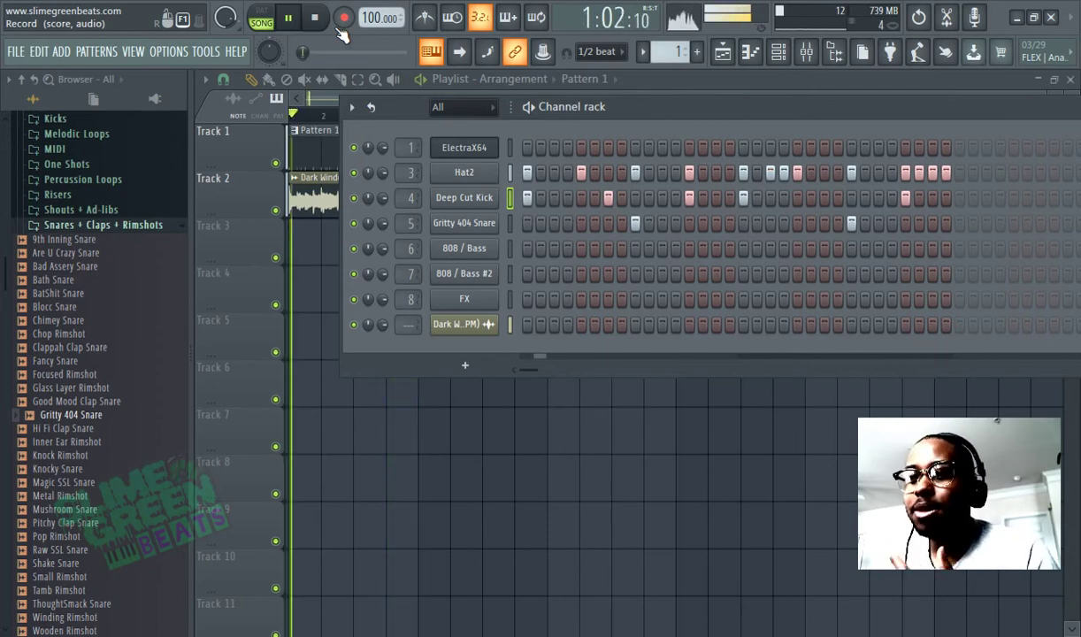
{"action": "left_click", "coordinate": [292, 20]}
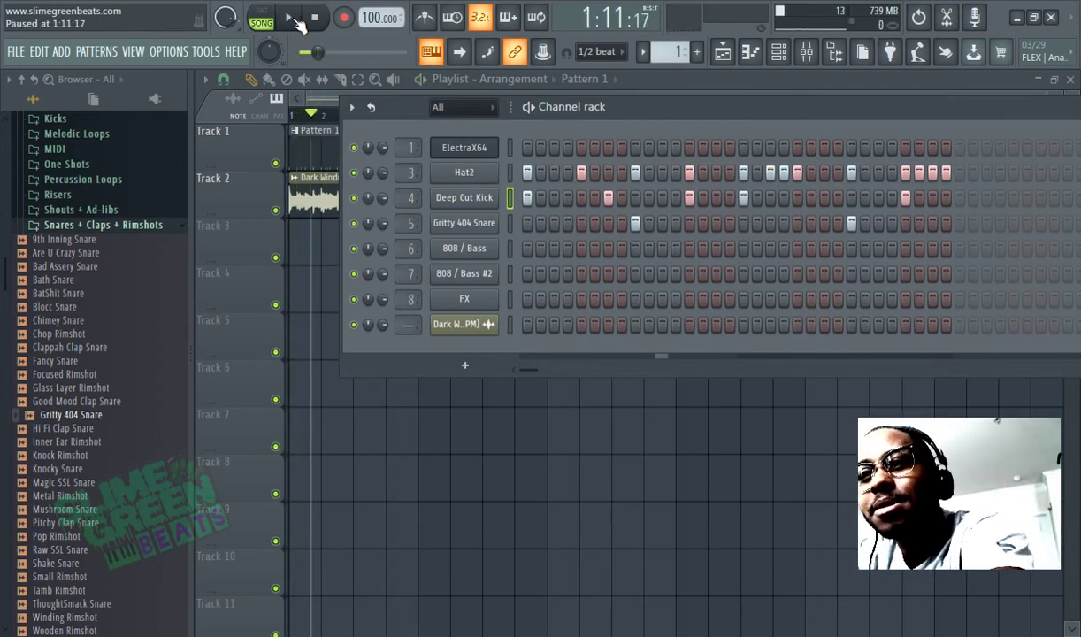